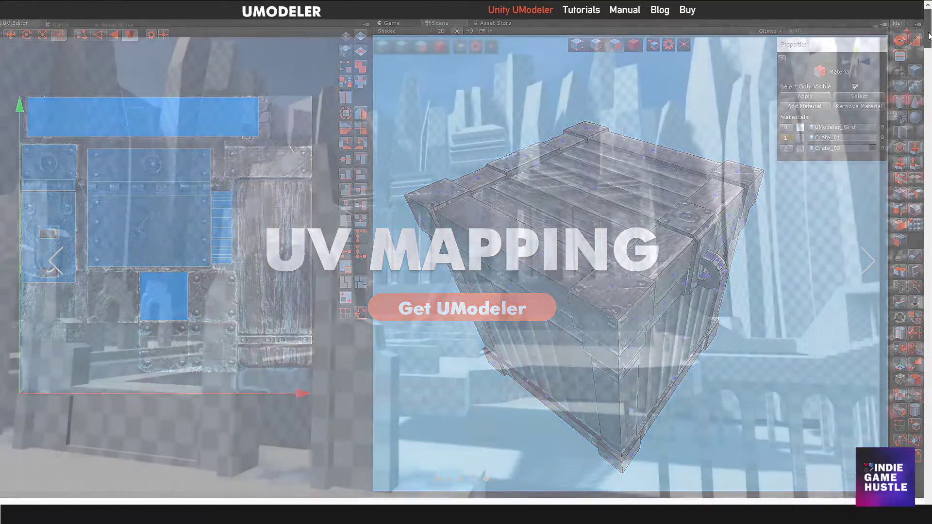
Examine the UModeler website's feature overview, covering the modeling and drawing sections down to the 2D primitive shapes
{"action": "left_click_drag", "start_coordinate": [928, 35], "coordinate": [928, 69]}
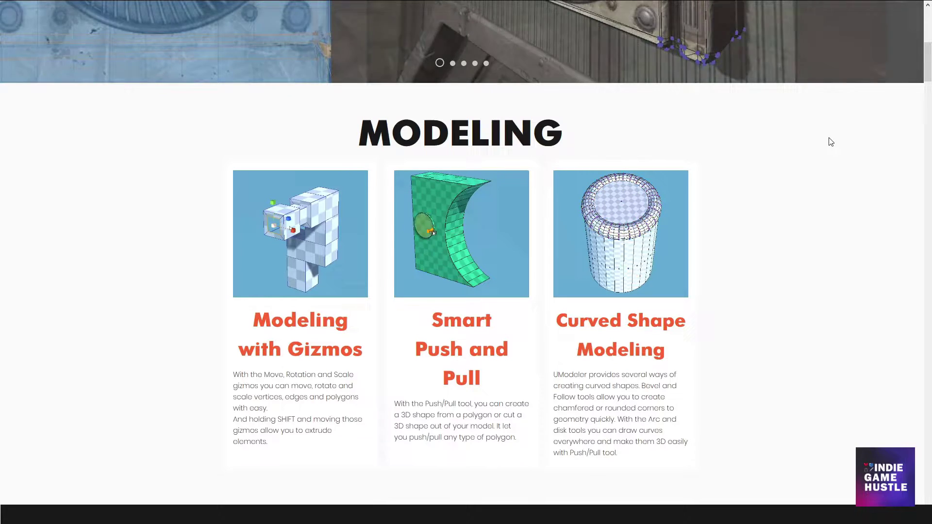
{"action": "scroll", "coordinate": [831, 142], "scroll_direction": "down", "scroll_amount": 1}
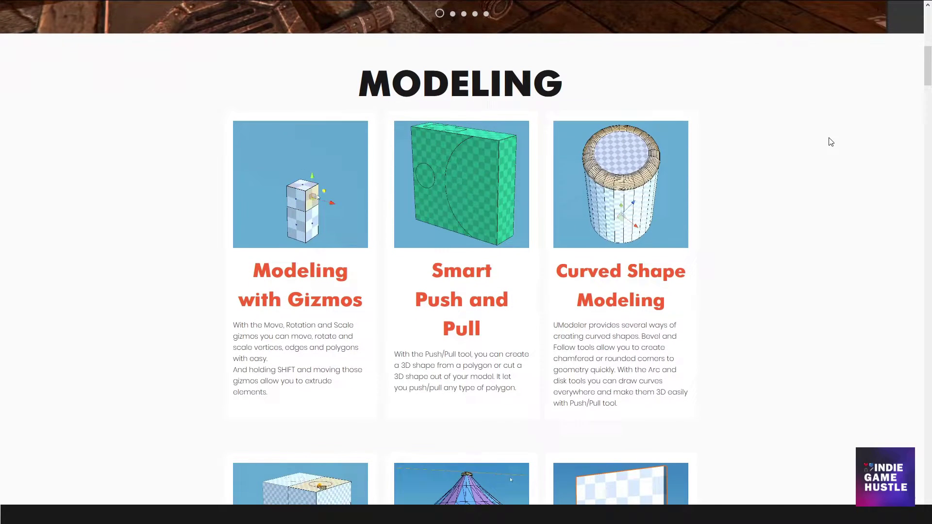
{"action": "scroll", "coordinate": [831, 142], "scroll_direction": "down", "scroll_amount": 1}
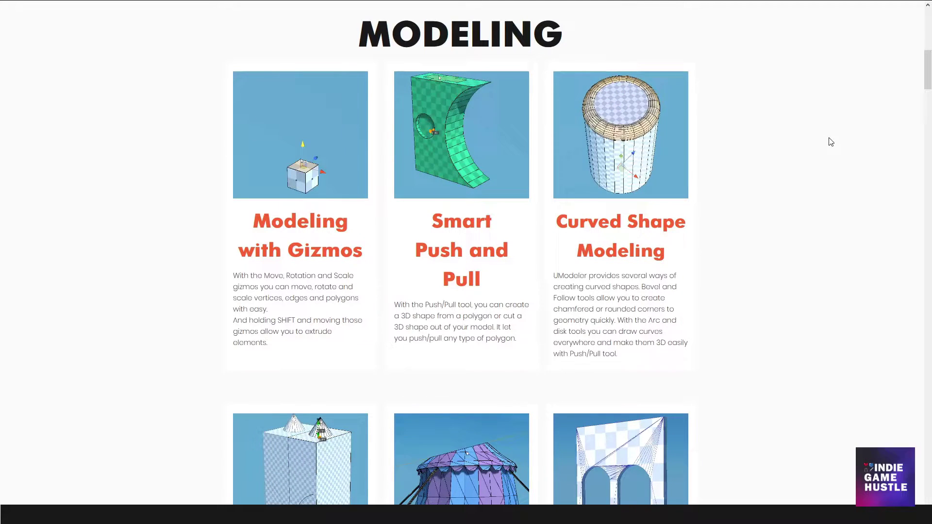
{"action": "scroll", "coordinate": [831, 142], "scroll_direction": "down", "scroll_amount": 1}
{"action": "scroll", "coordinate": [830, 143], "scroll_direction": "down", "scroll_amount": 2}
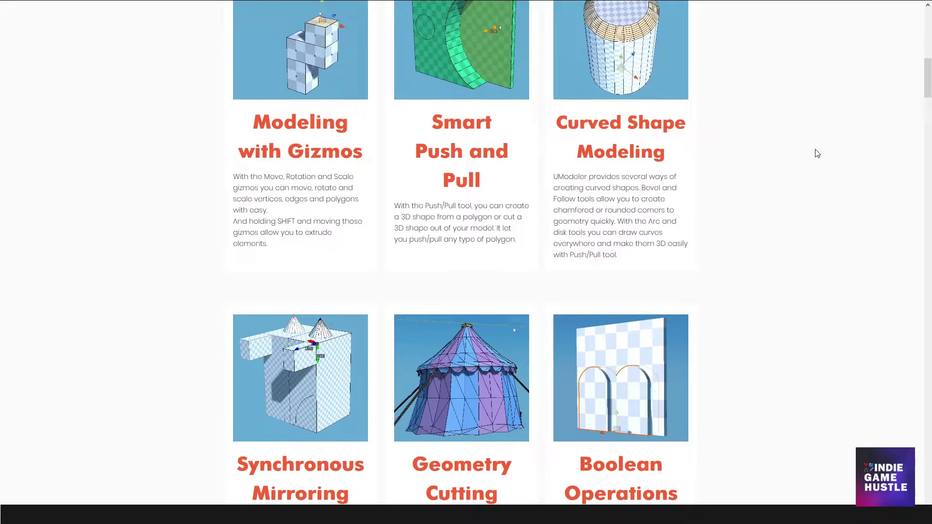
{"action": "scroll", "coordinate": [817, 153], "scroll_direction": "down", "scroll_amount": 1}
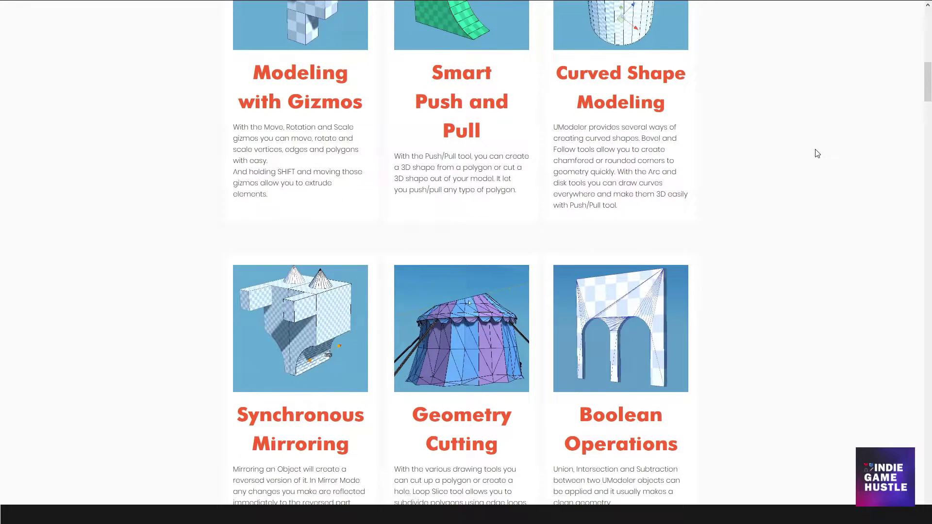
{"action": "scroll", "coordinate": [817, 154], "scroll_direction": "down", "scroll_amount": 4}
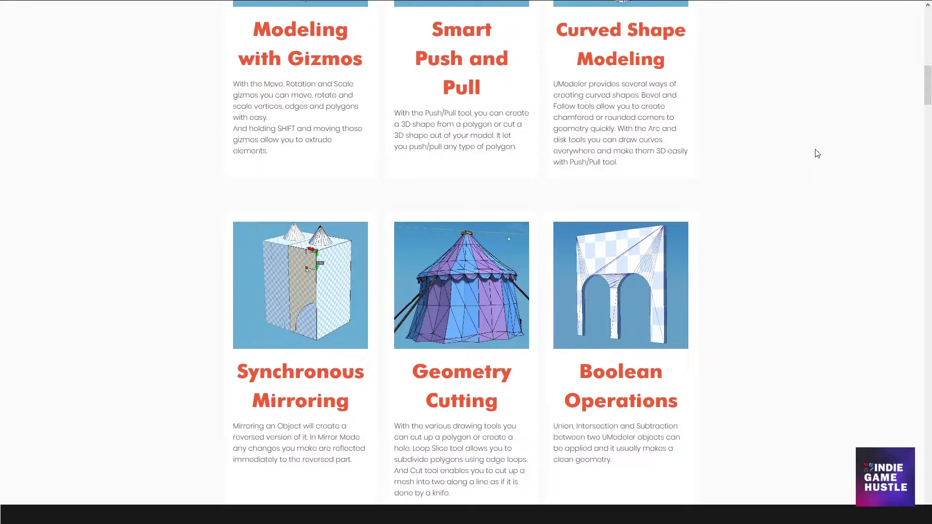
{"action": "scroll", "coordinate": [817, 153], "scroll_direction": "down", "scroll_amount": 1}
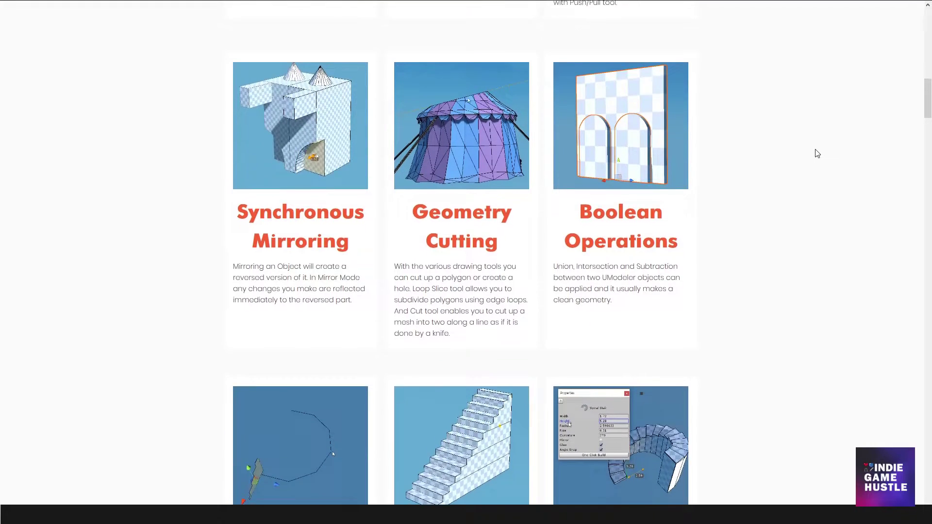
{"action": "scroll", "coordinate": [817, 154], "scroll_direction": "down", "scroll_amount": 1}
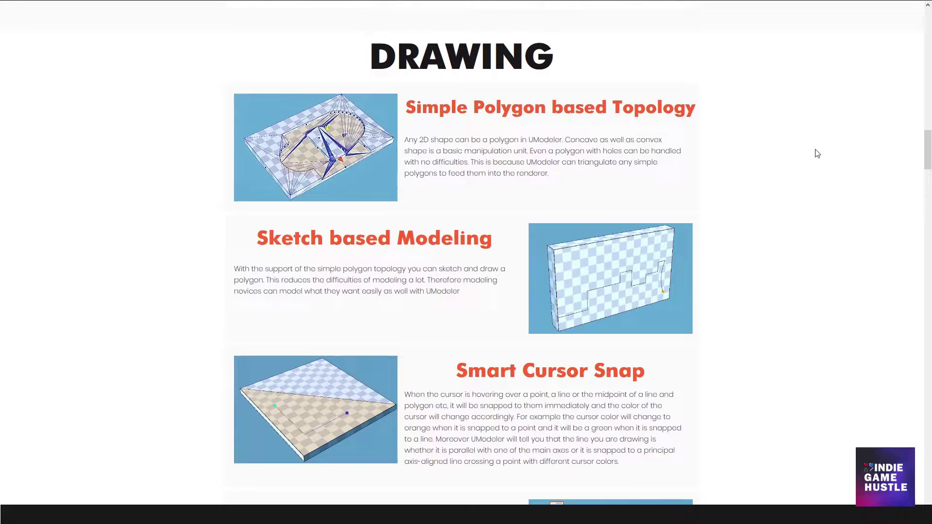
{"action": "scroll", "coordinate": [817, 154], "scroll_direction": "down", "scroll_amount": 3}
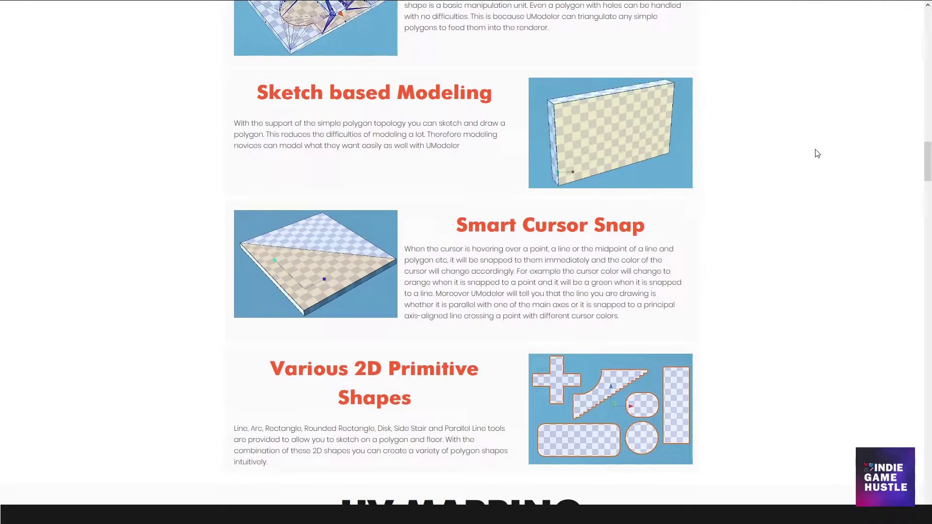
{"action": "scroll", "coordinate": [817, 153], "scroll_direction": "down", "scroll_amount": 4}
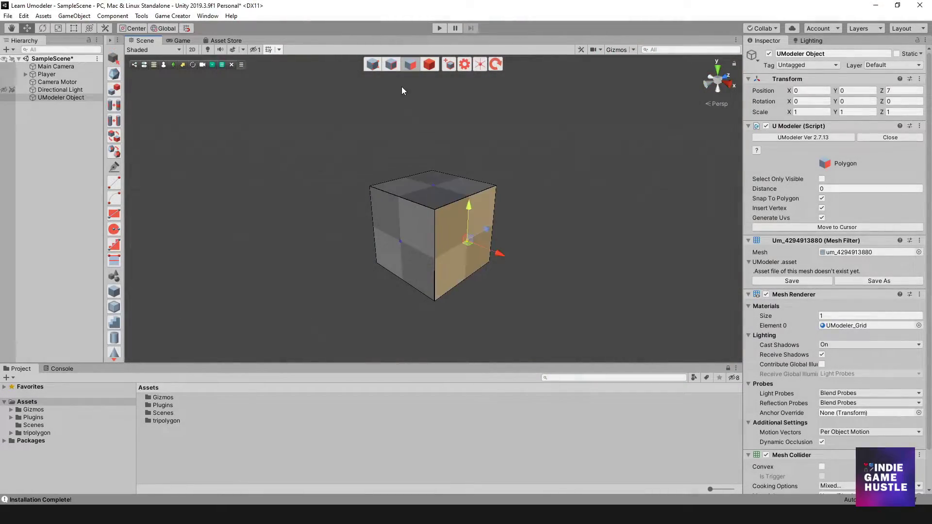
Switch to the Unity editor, enter vertex editing on the cube and select one of its top corner vertices
{"action": "left_click", "coordinate": [372, 64]}
{"action": "left_click_drag", "start_coordinate": [360, 161], "coordinate": [378, 209]}
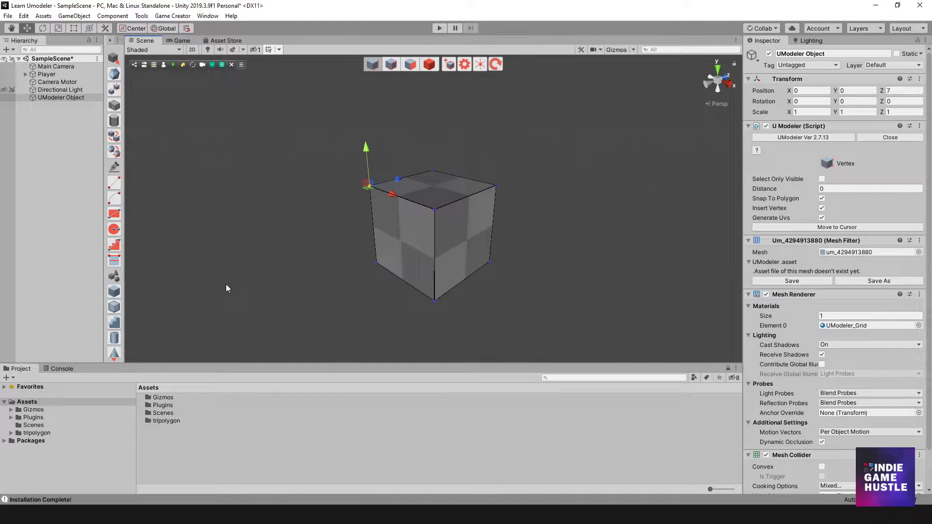
{"action": "scroll", "coordinate": [383, 198], "scroll_direction": "down", "scroll_amount": 10}
{"action": "middle_click_drag", "start_coordinate": [451, 210], "coordinate": [450, 194]}
{"action": "scroll", "coordinate": [448, 195], "scroll_direction": "up", "scroll_amount": 4, "text": "alt"}
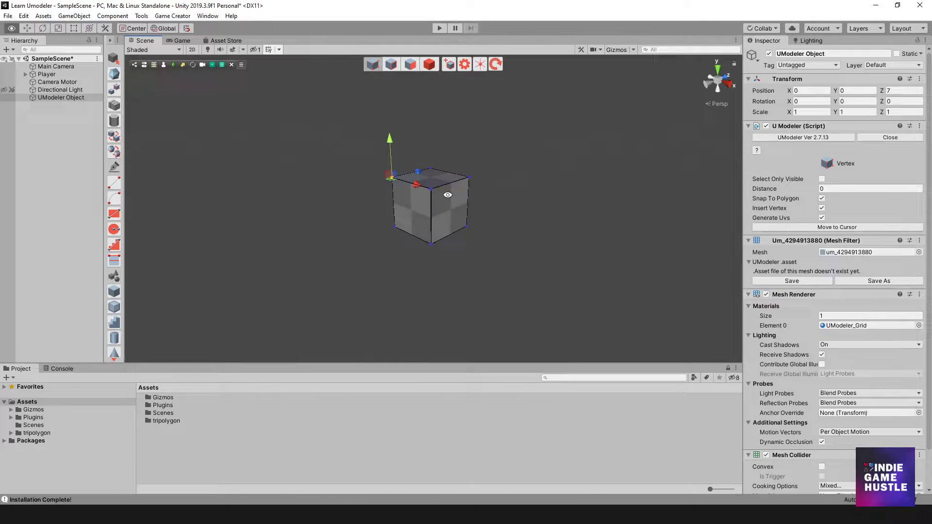
{"action": "scroll", "coordinate": [443, 196], "scroll_direction": "up", "scroll_amount": 2, "text": "alt"}
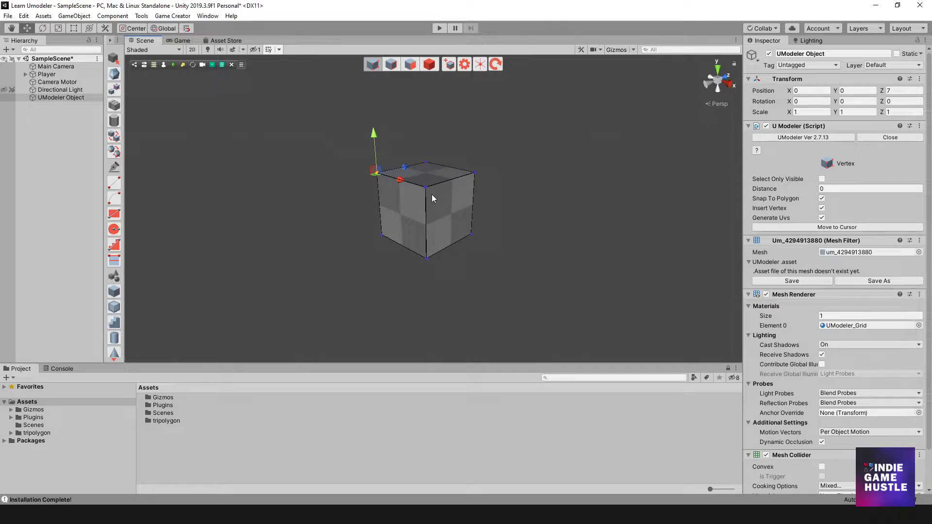
Deactivate the Player object in the scene and reselect the UModeler cube
{"action": "left_click", "coordinate": [49, 74]}
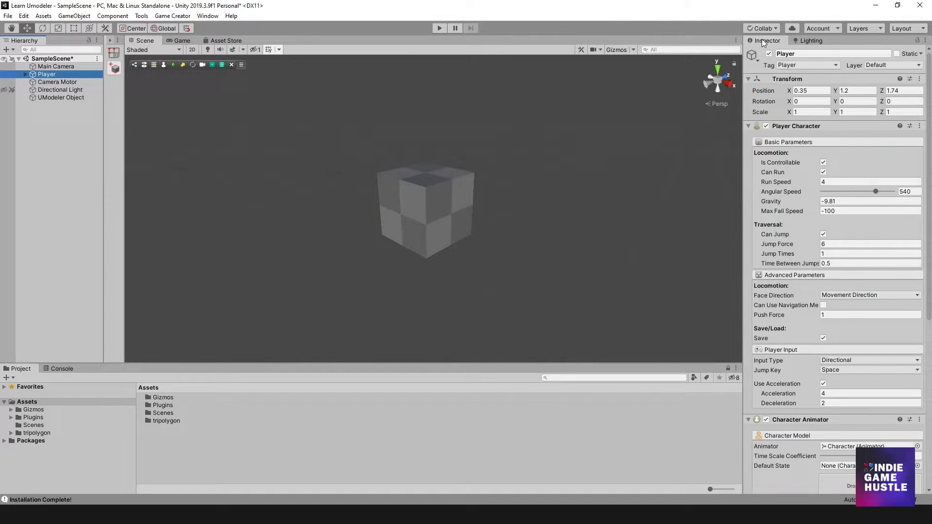
{"action": "left_click", "coordinate": [769, 53]}
{"action": "left_click", "coordinate": [424, 210]}
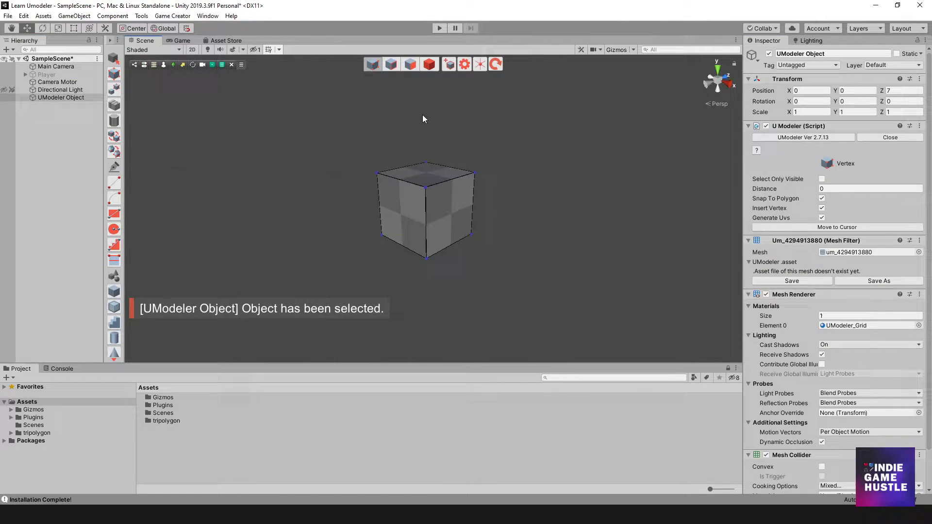
{"action": "scroll", "coordinate": [431, 142], "scroll_direction": "down", "scroll_amount": 2}
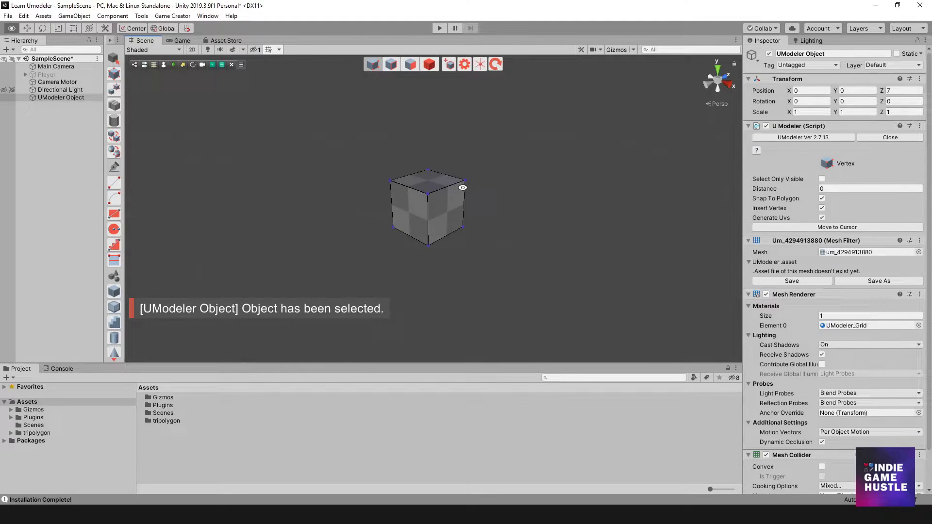
Collapse the UModeler tool groups one by one, leaving only the last group, with object creation and settings, expanded
{"action": "left_click", "coordinate": [114, 59]}
{"action": "left_click", "coordinate": [116, 92]}
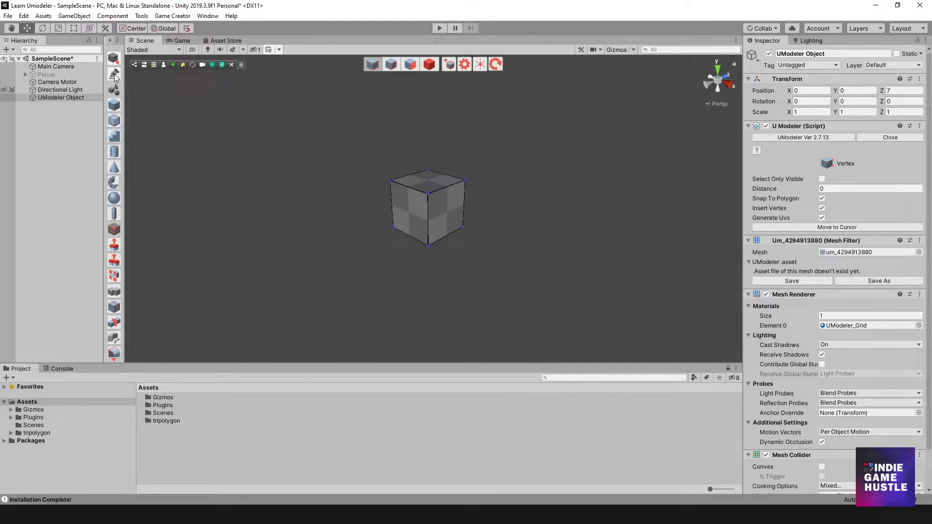
{"action": "left_click", "coordinate": [115, 105]}
{"action": "left_click", "coordinate": [115, 123]}
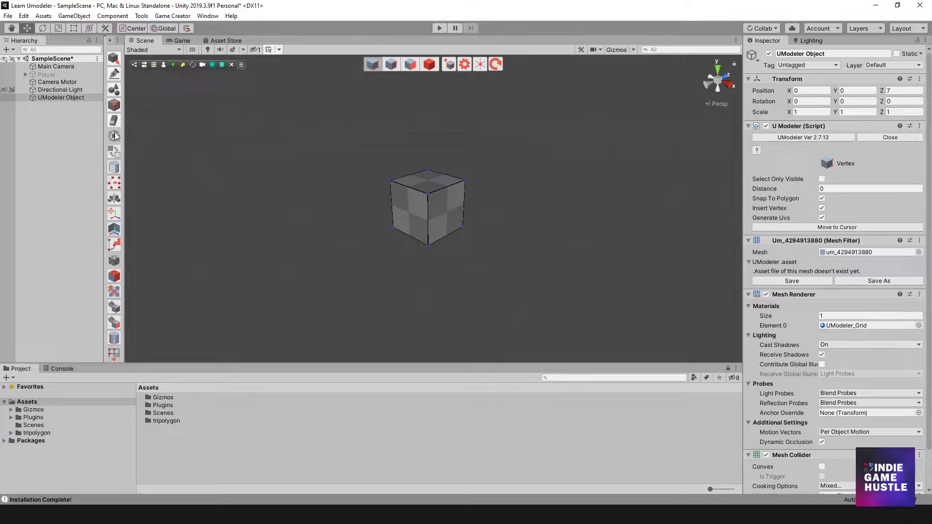
{"action": "left_click", "coordinate": [114, 136]}
{"action": "left_click", "coordinate": [115, 147]}
{"action": "left_click", "coordinate": [115, 161]}
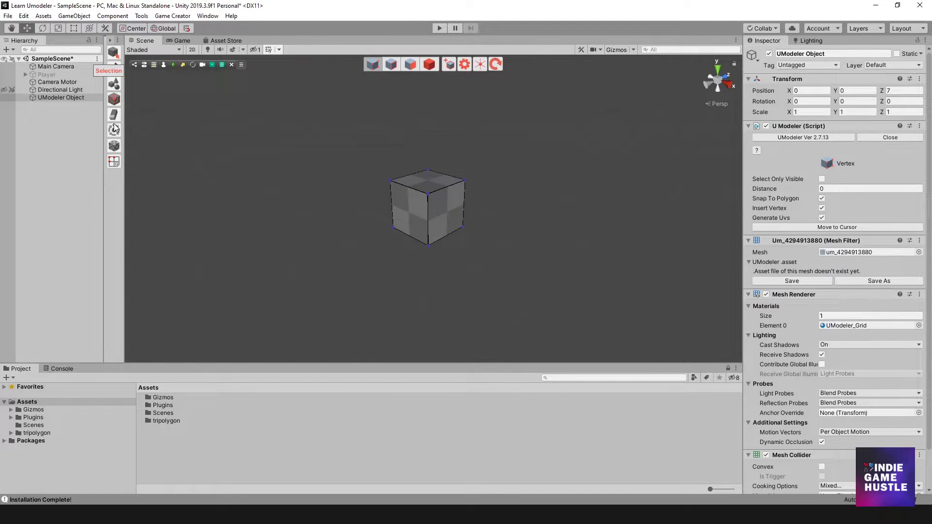
{"action": "left_click", "coordinate": [114, 165]}
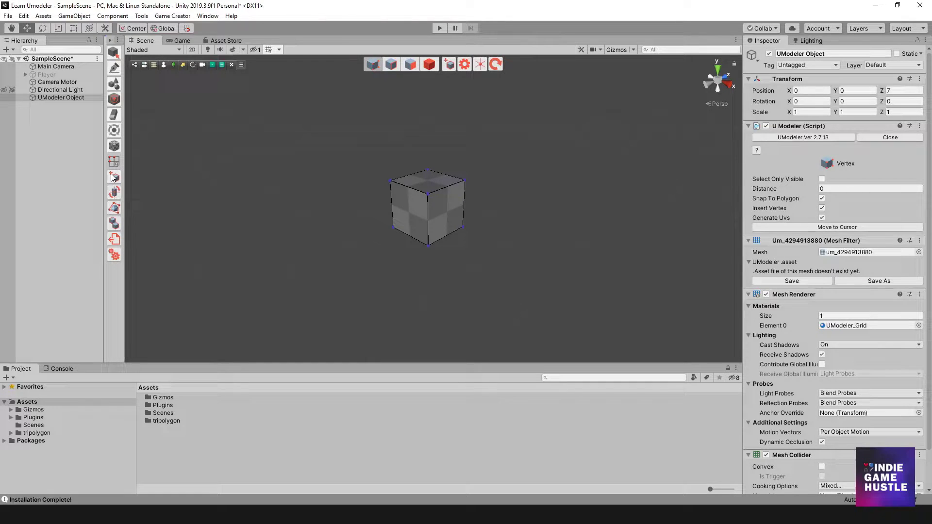
Create a new UModeler object and draw a box on the floor with width 5, depth 2 and height 1
{"action": "left_click", "coordinate": [112, 177]}
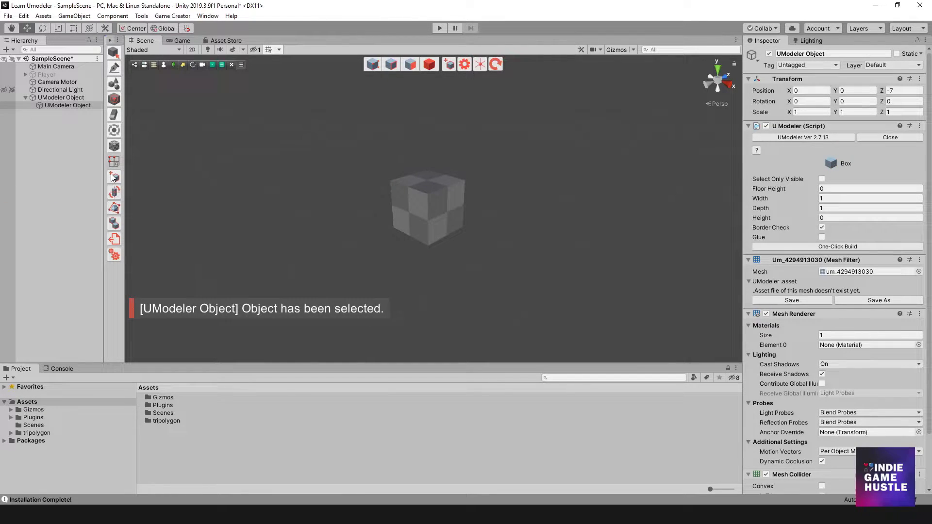
{"action": "scroll", "coordinate": [347, 231], "scroll_direction": "down", "scroll_amount": 5}
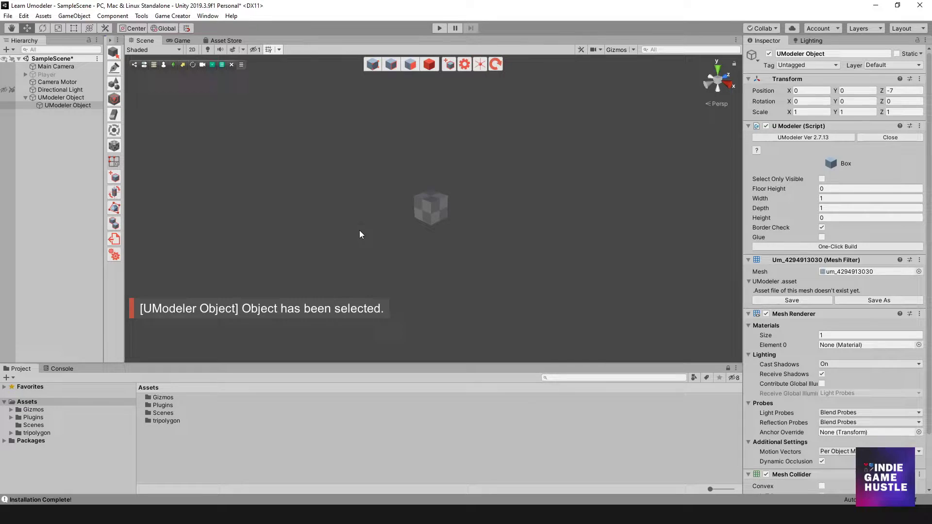
{"action": "left_click_drag", "start_coordinate": [378, 217], "coordinate": [344, 240]}
{"action": "left_click", "coordinate": [345, 240]}
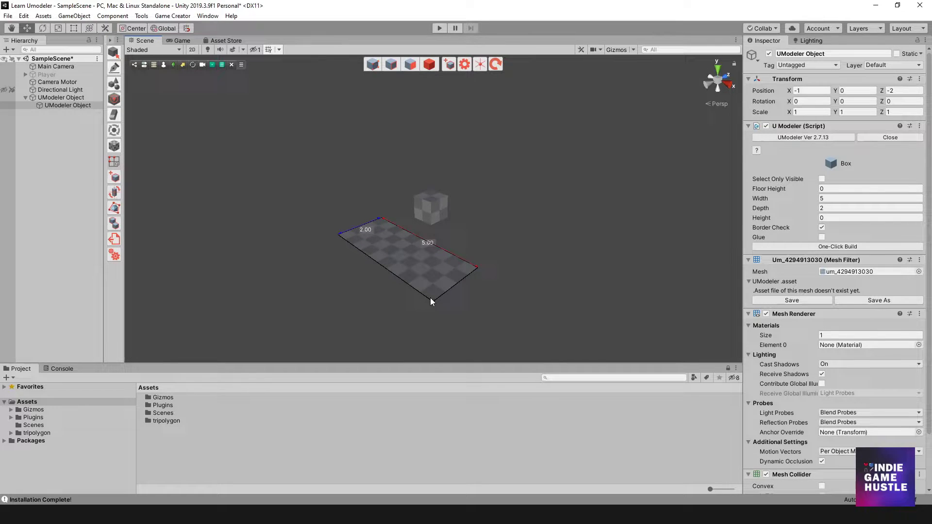
{"action": "left_click", "coordinate": [430, 298]}
{"action": "left_click", "coordinate": [425, 275]}
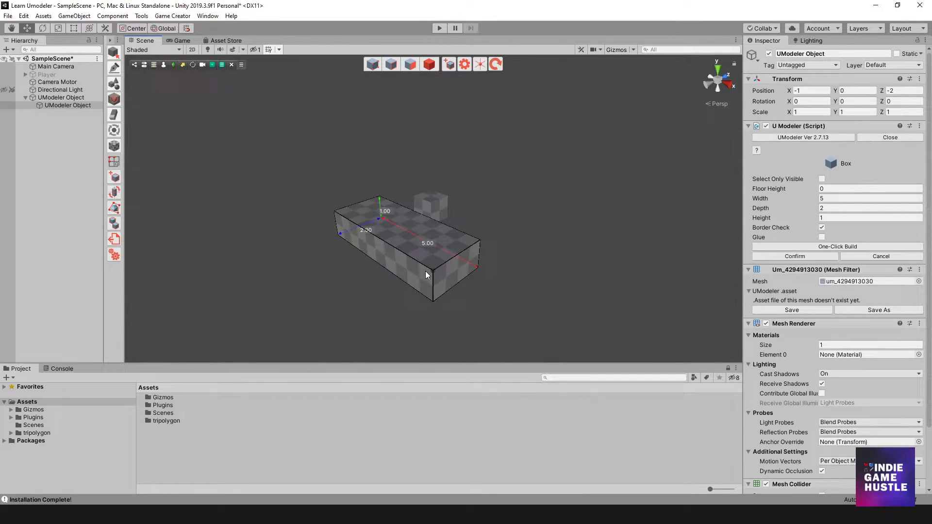
Draw a second box, 2 wide, 2 deep and 3 high, on top of one end of the flat box
{"action": "left_click_drag", "start_coordinate": [427, 275], "coordinate": [226, 250], "text": "alt"}
{"action": "middle_click_drag", "start_coordinate": [410, 224], "coordinate": [411, 219]}
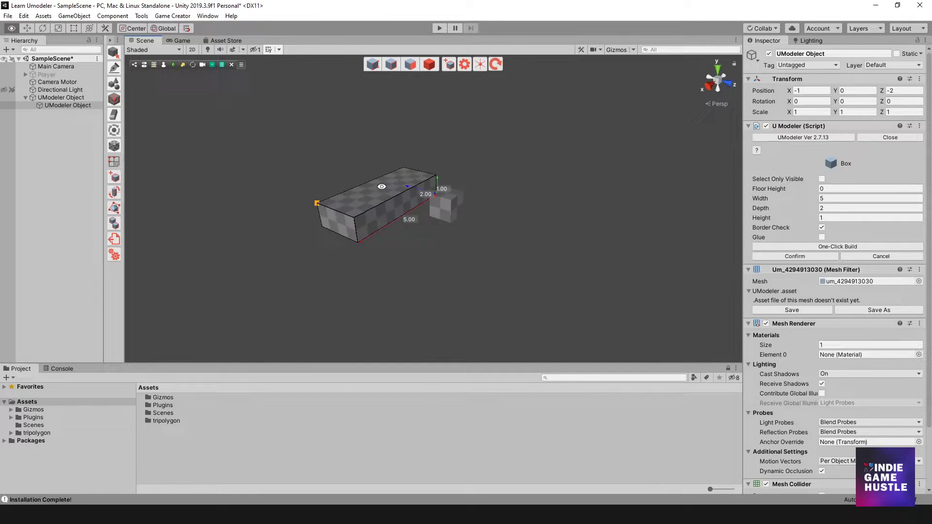
{"action": "left_click", "coordinate": [394, 183]}
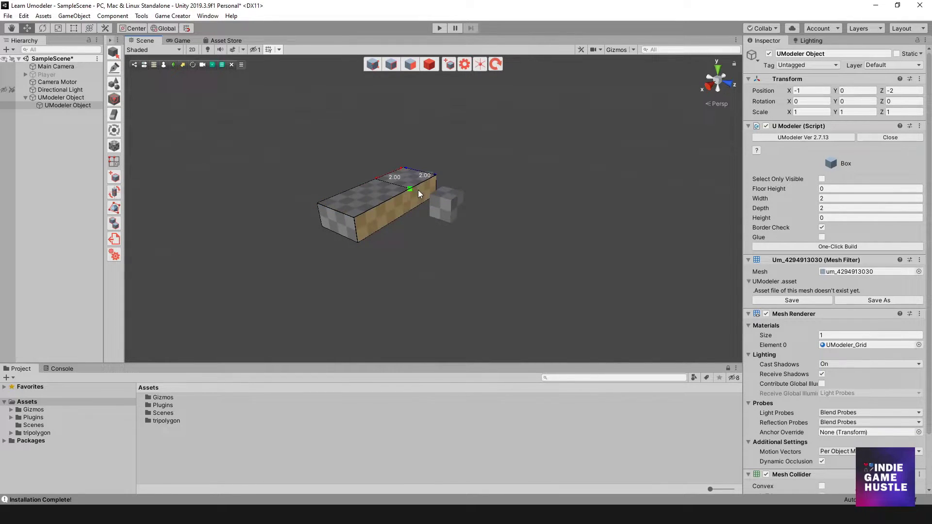
{"action": "left_click", "coordinate": [420, 121]}
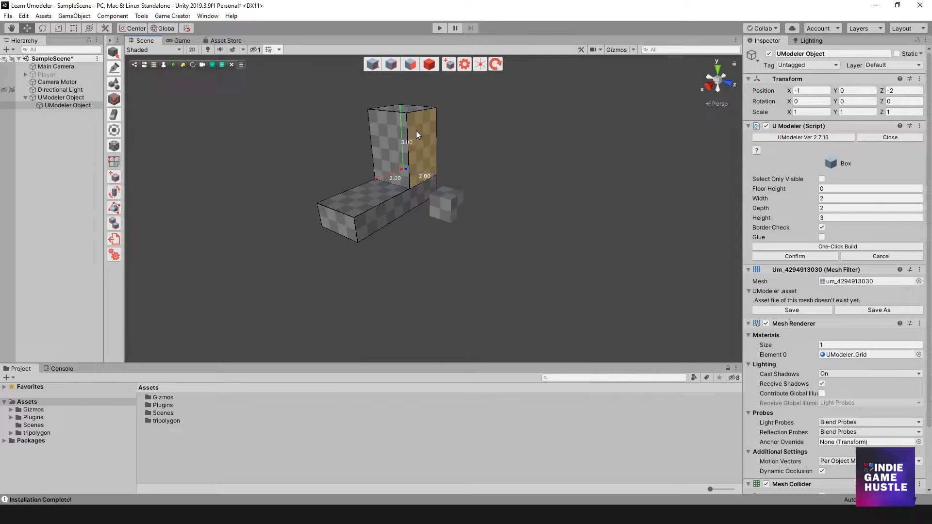
Draw two separate boxes on the floor, one 4 wide, 3 deep and 3 high, the other 3 by 3 and 4 high
{"action": "left_click_drag", "start_coordinate": [416, 132], "coordinate": [374, 278], "text": "alt"}
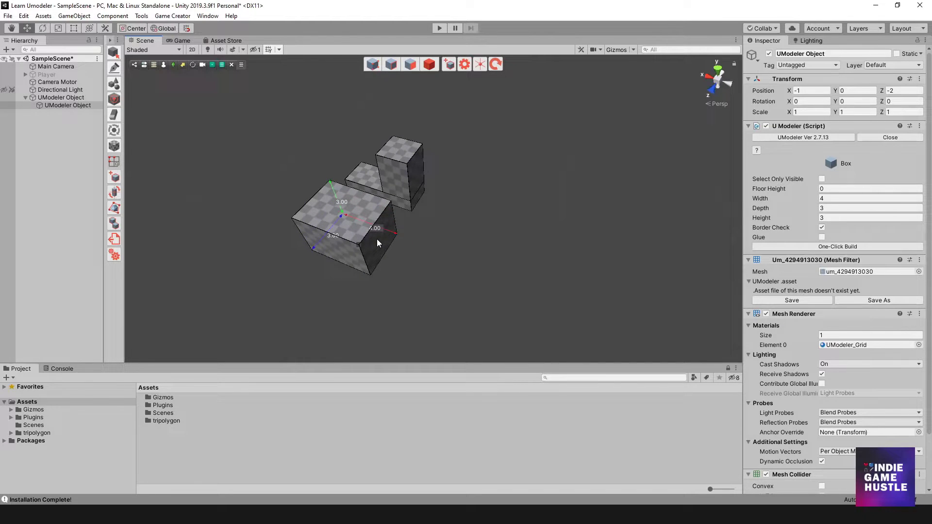
{"action": "left_click", "coordinate": [376, 239]}
{"action": "left_click_drag", "start_coordinate": [376, 239], "coordinate": [455, 249], "text": "alt"}
{"action": "left_click", "coordinate": [464, 241]}
{"action": "left_click", "coordinate": [499, 301]}
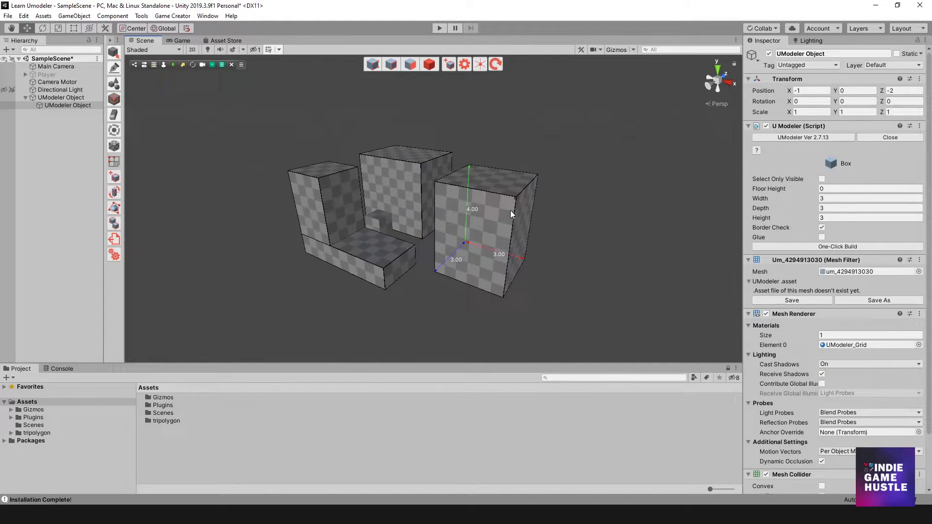
{"action": "left_click", "coordinate": [510, 211]}
Draw a 1 by 1 box on the front side face of the 4-high box, protruding 3 units
{"action": "left_click", "coordinate": [484, 220]}
{"action": "left_click", "coordinate": [452, 243]}
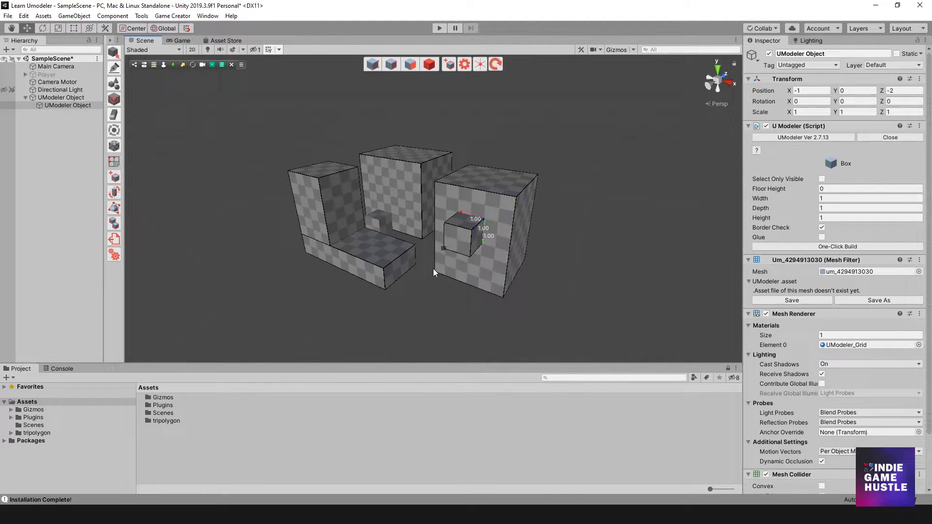
{"action": "left_click", "coordinate": [412, 286]}
{"action": "left_click_drag", "start_coordinate": [413, 287], "coordinate": [421, 237], "text": "alt"}
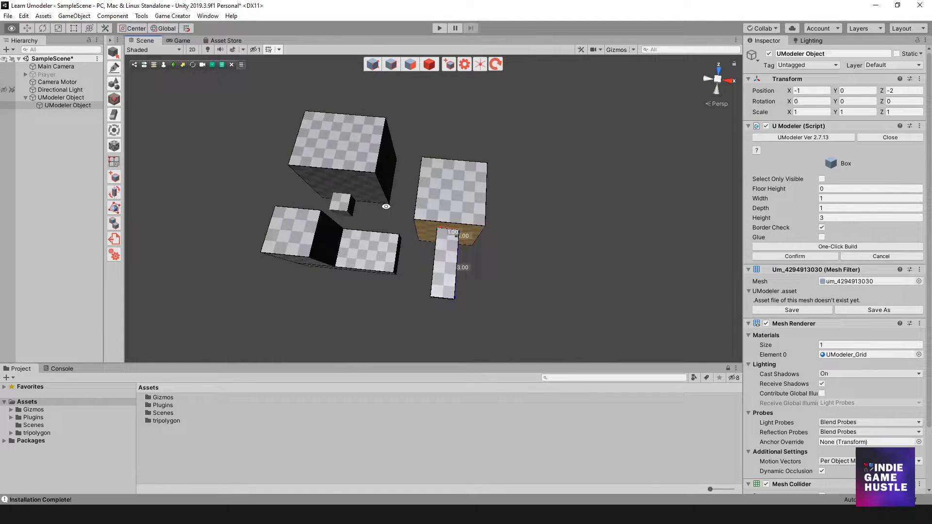
Draw a 1 by 1 rectangle on the top face of the 4-high box and extrude that polygon upward into a column
{"action": "left_click", "coordinate": [119, 70]}
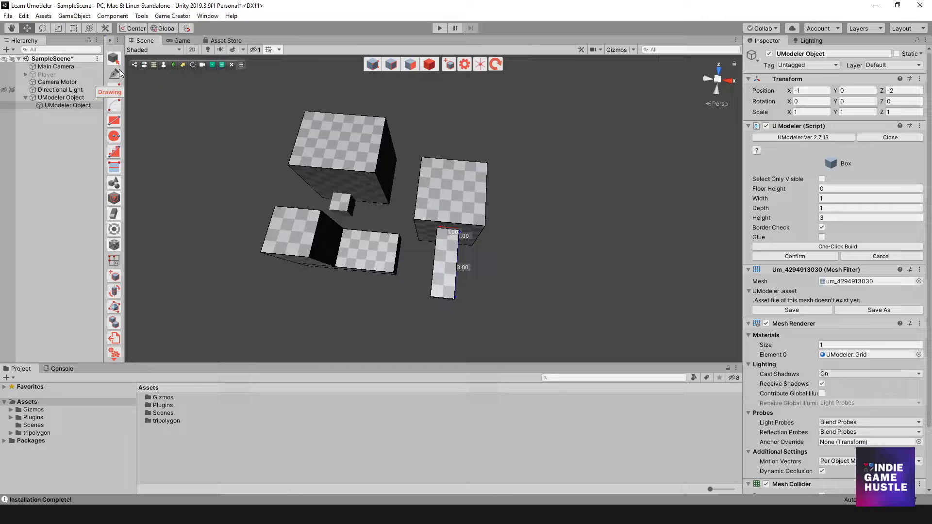
{"action": "left_click", "coordinate": [114, 121]}
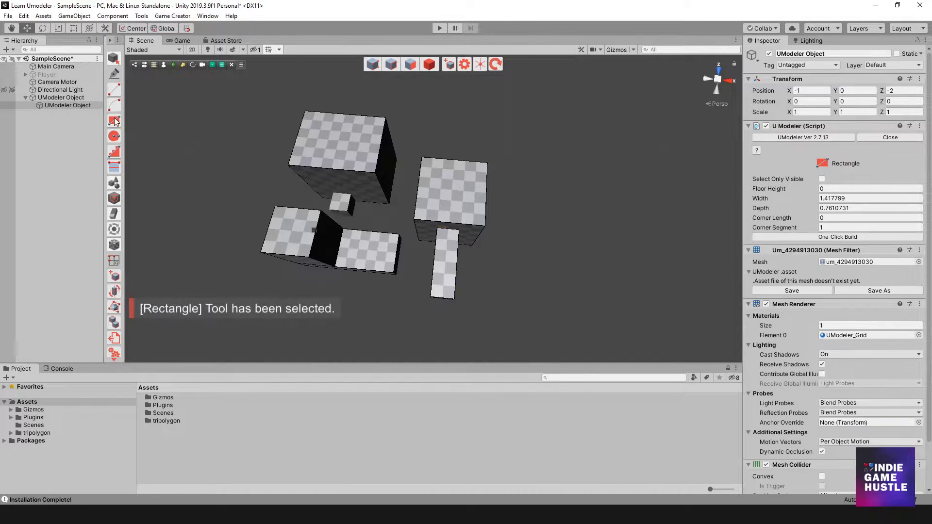
{"action": "left_click", "coordinate": [466, 205]}
{"action": "left_click_drag", "start_coordinate": [466, 205], "coordinate": [432, 227], "text": "alt"}
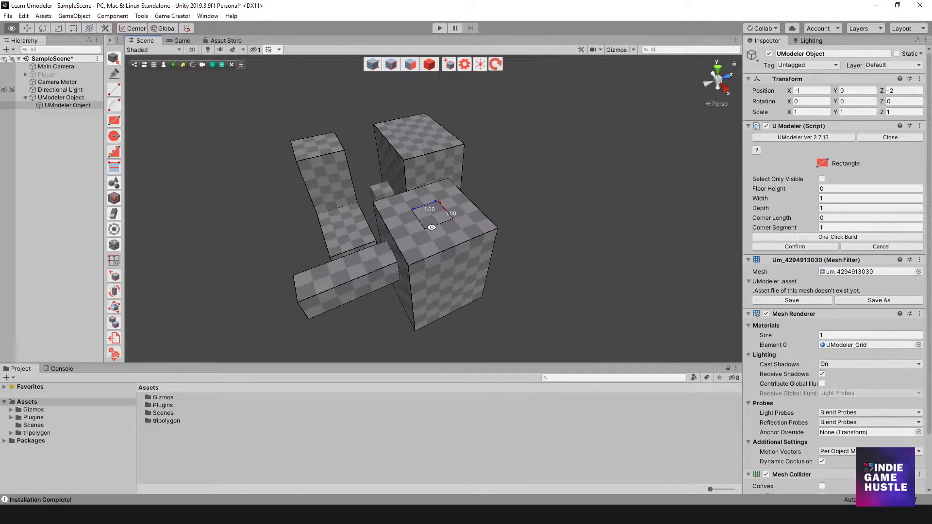
{"action": "left_click", "coordinate": [412, 66]}
{"action": "left_click_drag", "start_coordinate": [437, 190], "coordinate": [434, 157], "text": "shift"}
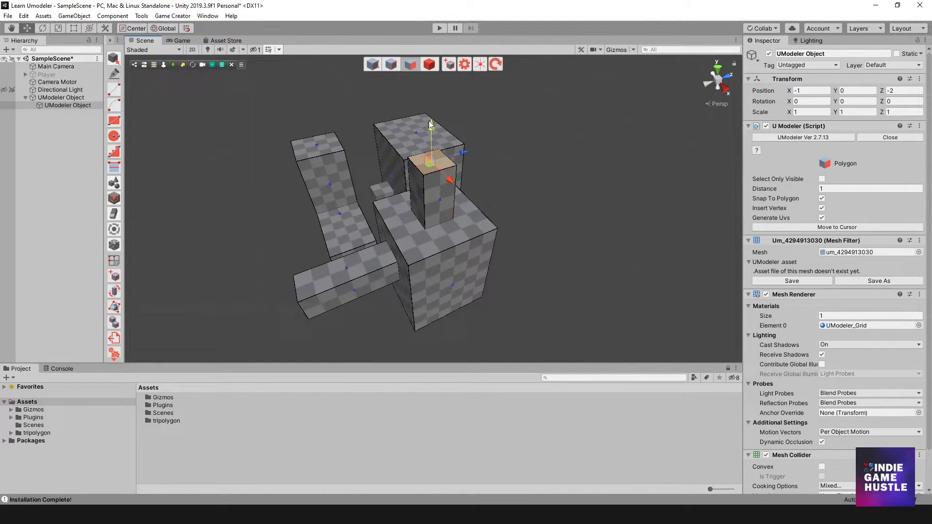
Turn off snapping by setting the UModeler snap mode to None
{"action": "left_click_drag", "start_coordinate": [482, 307], "coordinate": [445, 230], "text": "alt"}
{"action": "left_click", "coordinate": [463, 65]}
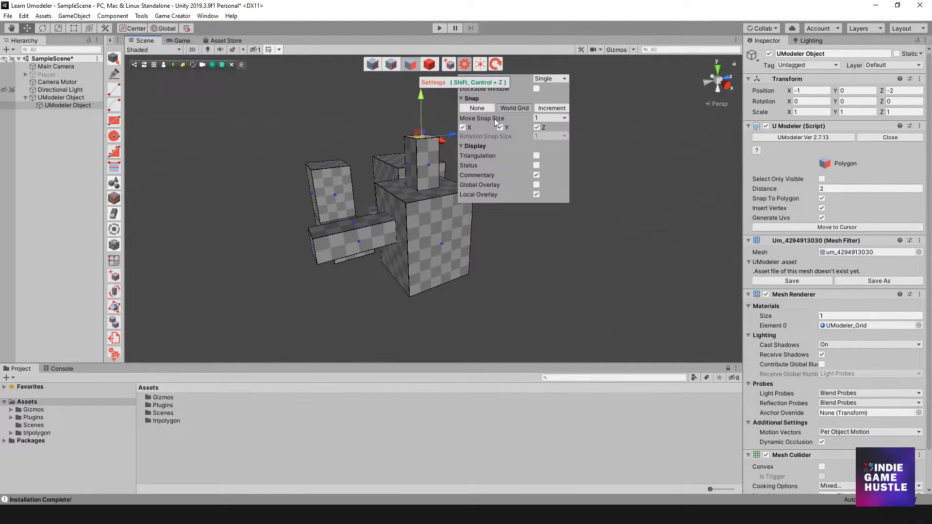
{"action": "left_click", "coordinate": [477, 108]}
{"action": "left_click", "coordinate": [367, 151]}
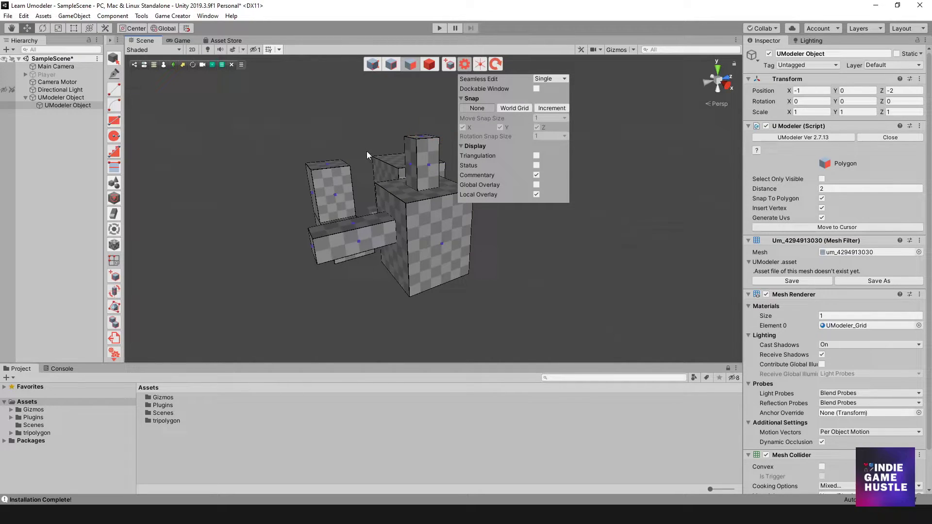
Draw a freehand rectangle about 2.3 wide and 1.4 deep on the front side face of the 4-high box
{"action": "left_click", "coordinate": [117, 125]}
{"action": "left_click_drag", "start_coordinate": [489, 266], "coordinate": [433, 248], "text": "alt"}
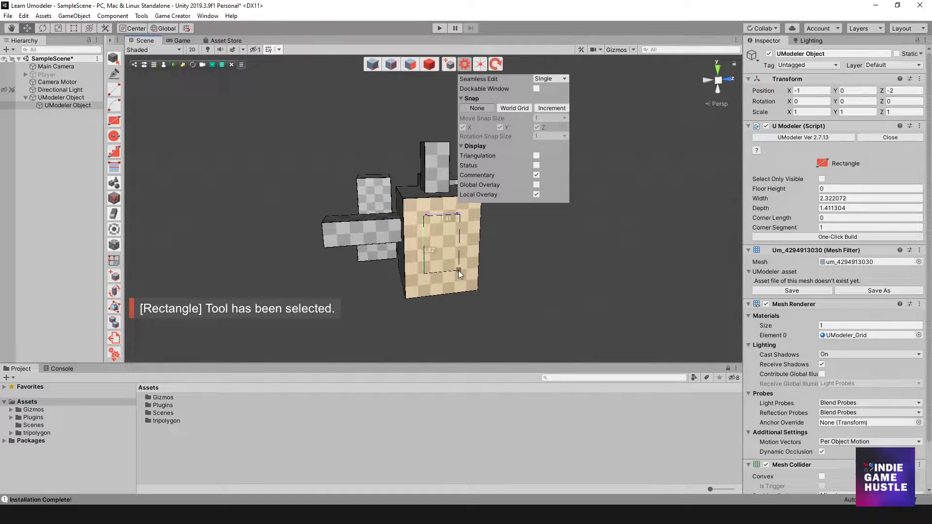
{"action": "left_click", "coordinate": [458, 270]}
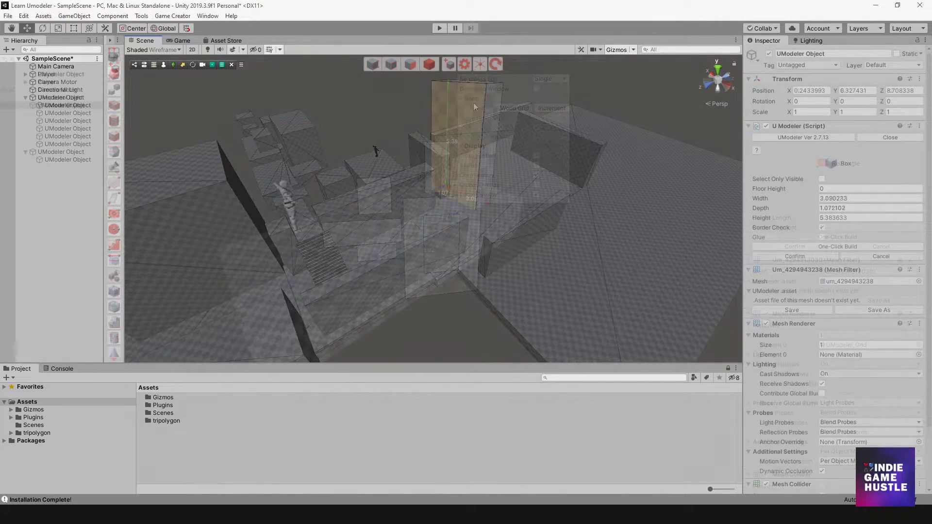
Draw a rectangle about 1.35 wide and 0.65 deep near an upper corner of the upright slab's front face
{"action": "left_click_drag", "start_coordinate": [473, 103], "coordinate": [443, 265], "text": "alt"}
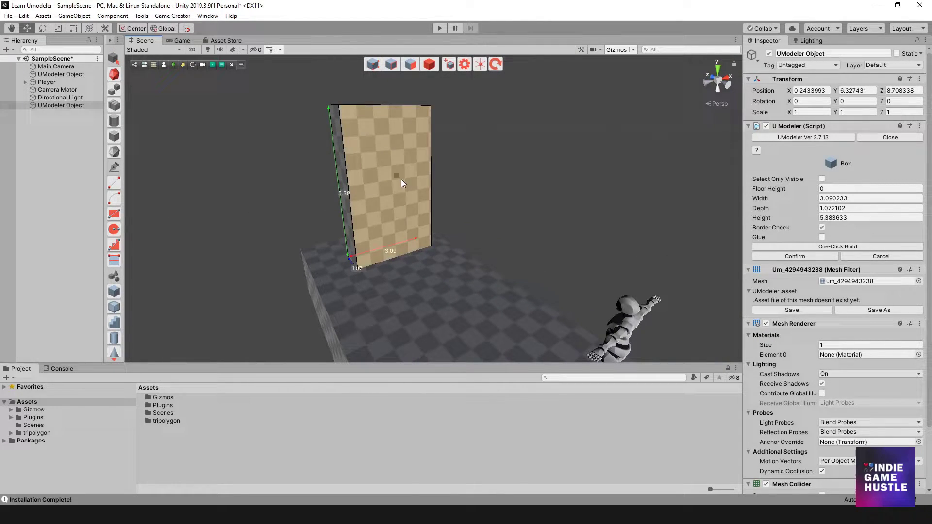
{"action": "left_click_drag", "start_coordinate": [401, 179], "coordinate": [458, 201], "text": "alt"}
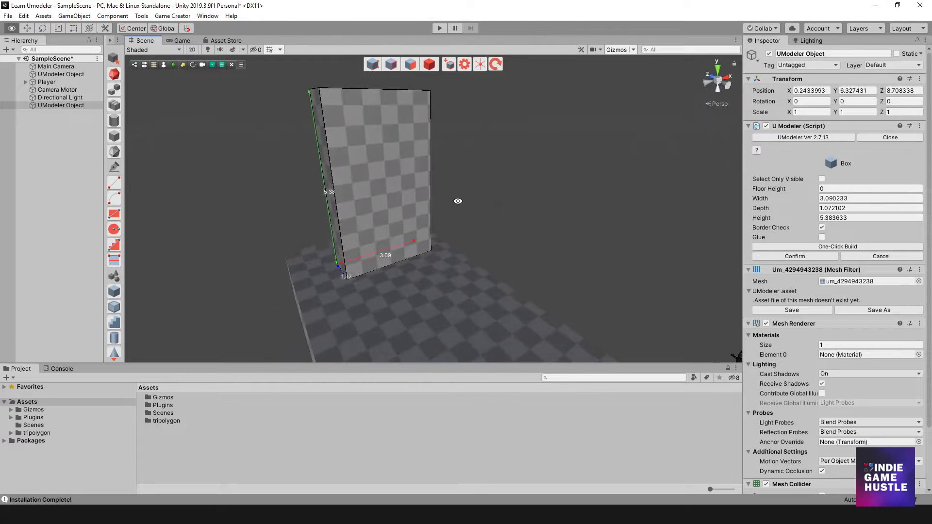
{"action": "left_click", "coordinate": [115, 214]}
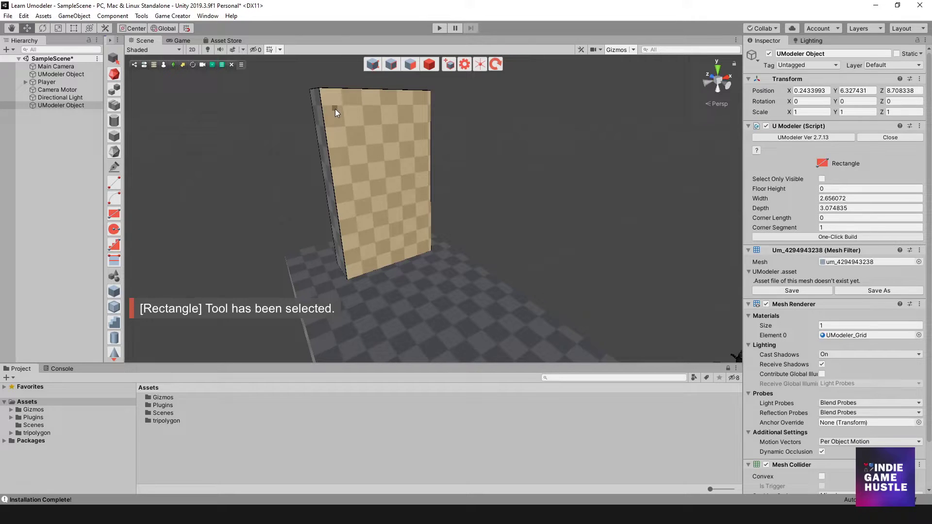
{"action": "left_click_drag", "start_coordinate": [361, 158], "coordinate": [367, 161]}
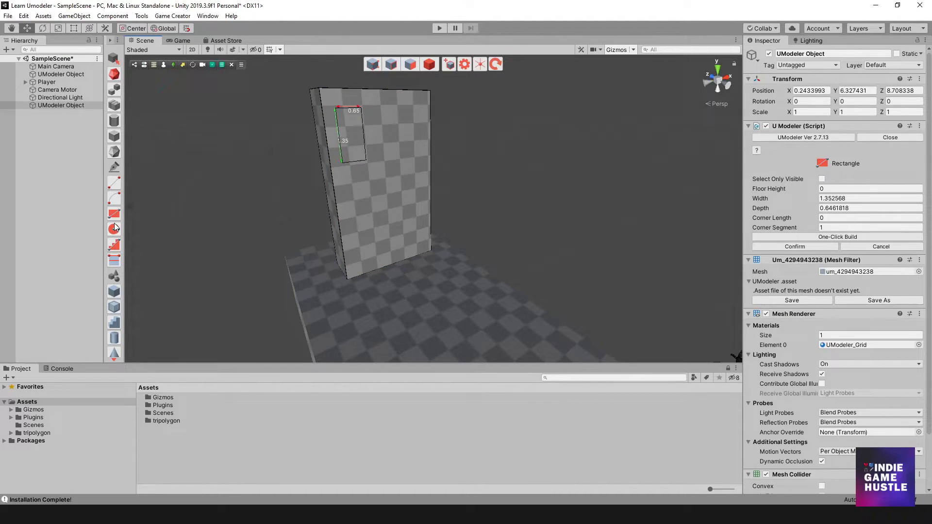
Push the small rectangle about 1.07 through the slab with Push Pull to cut a window opening
{"action": "scroll", "coordinate": [115, 228], "scroll_direction": "down", "scroll_amount": 5}
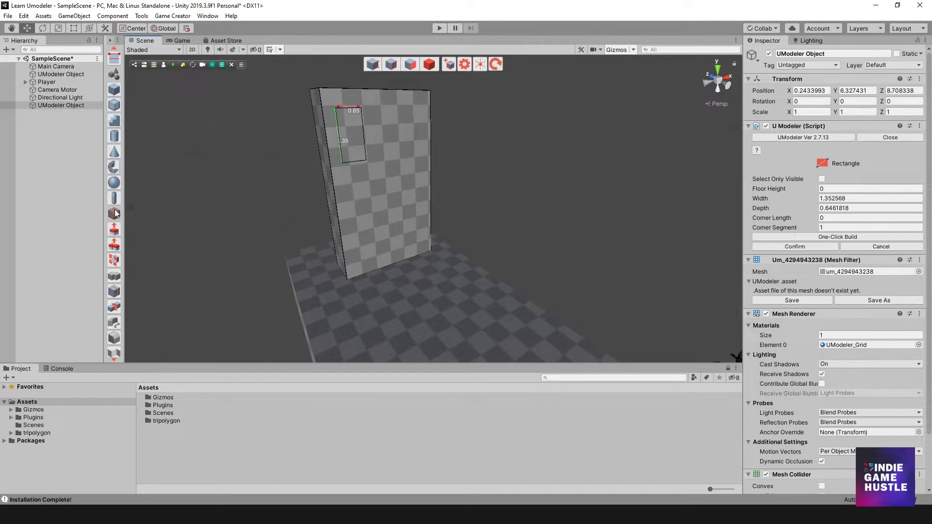
{"action": "scroll", "coordinate": [116, 214], "scroll_direction": "down", "scroll_amount": 1}
{"action": "left_click", "coordinate": [115, 214]}
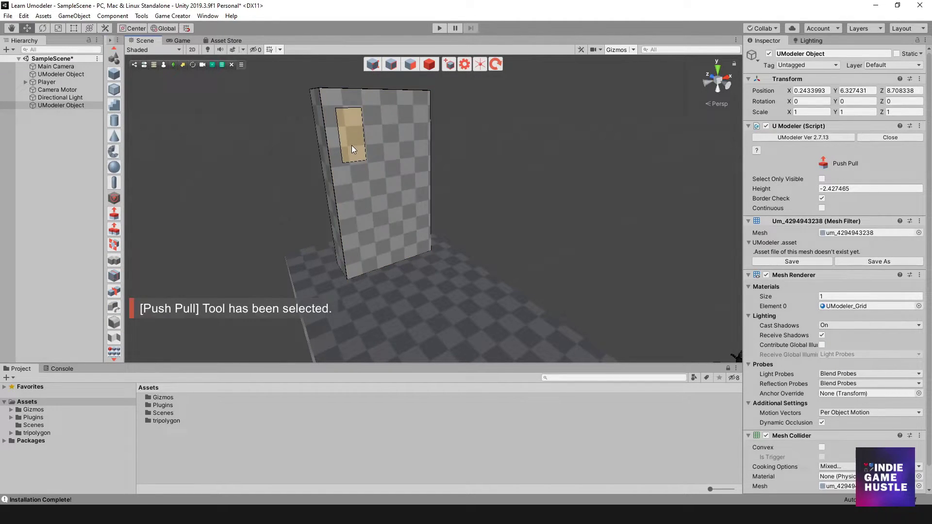
{"action": "left_click_drag", "start_coordinate": [352, 144], "coordinate": [333, 144]}
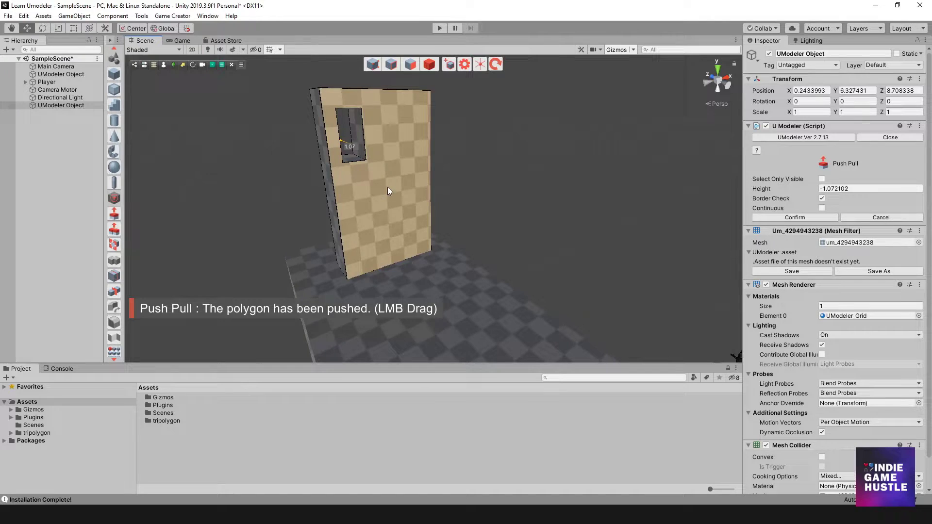
{"action": "left_click_drag", "start_coordinate": [387, 189], "coordinate": [349, 120], "text": "alt"}
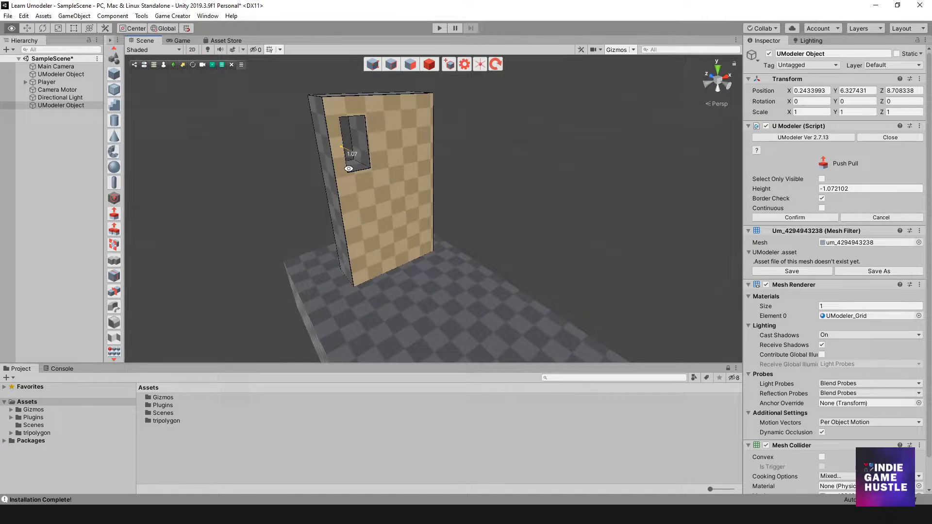
{"action": "left_click_drag", "start_coordinate": [348, 169], "coordinate": [370, 152], "text": "alt"}
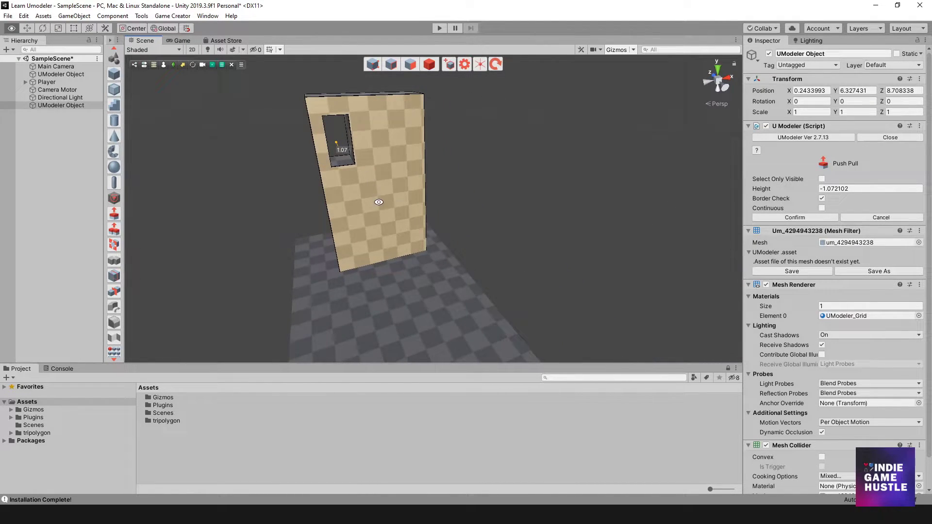
{"action": "left_click_drag", "start_coordinate": [379, 202], "coordinate": [425, 214], "text": "alt"}
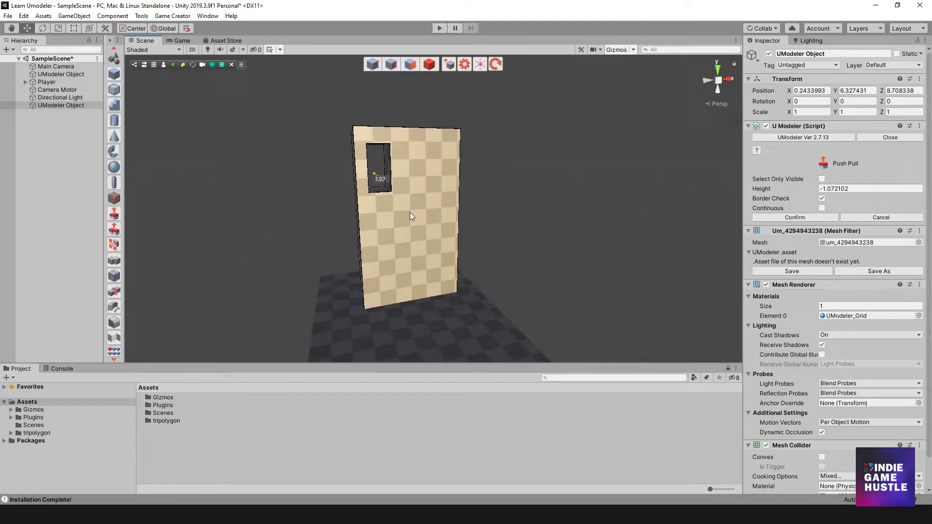
Draw a closed L-shaped outline with the Line tool on the slab's front face below the window opening
{"action": "scroll", "coordinate": [114, 228], "scroll_direction": "up", "scroll_amount": 3}
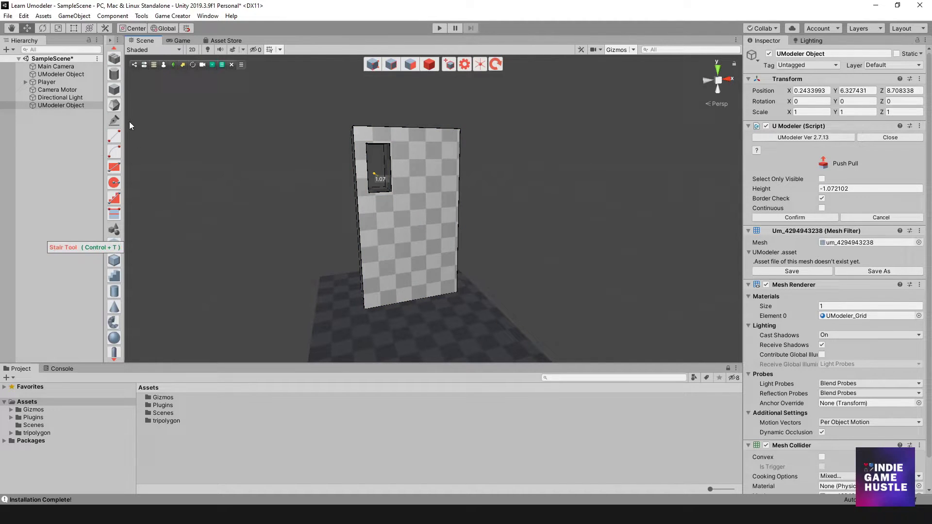
{"action": "left_click", "coordinate": [114, 139]}
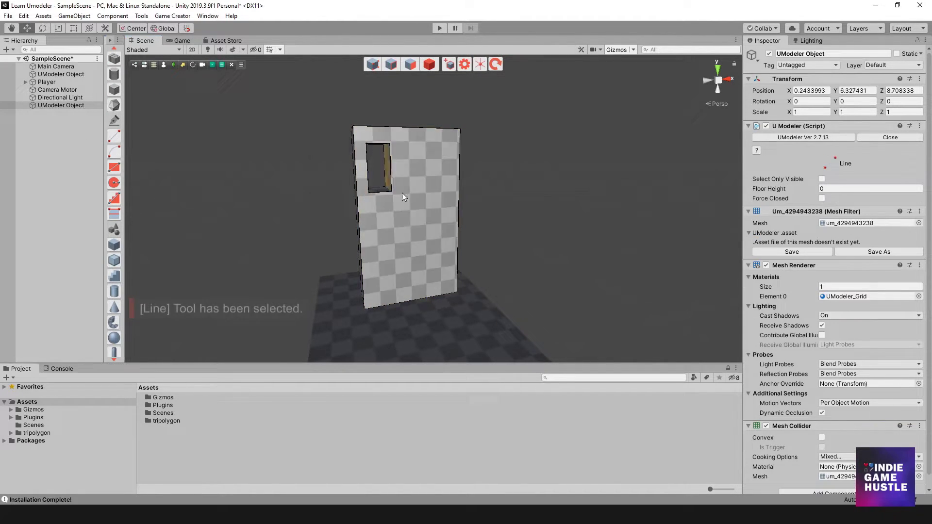
{"action": "left_click", "coordinate": [395, 214]}
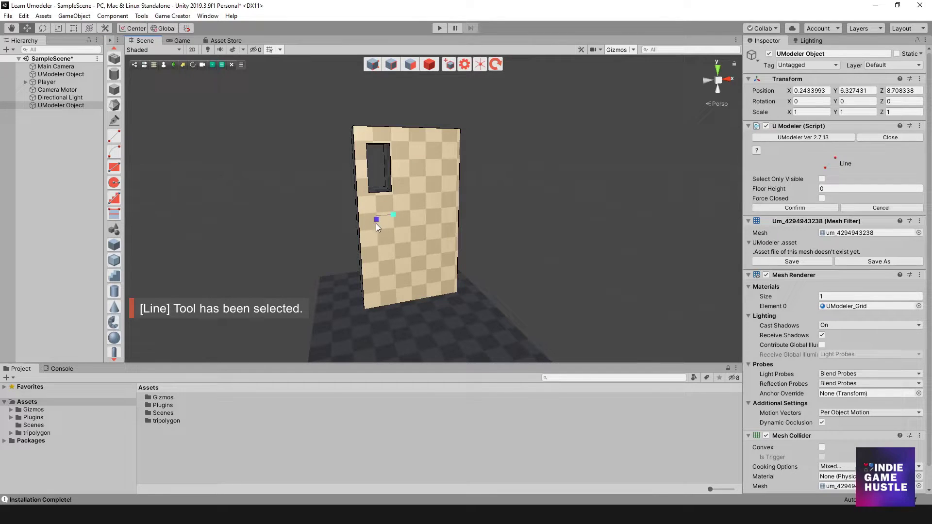
{"action": "left_click", "coordinate": [376, 221]}
{"action": "left_click", "coordinate": [378, 238]}
{"action": "left_click", "coordinate": [401, 236]}
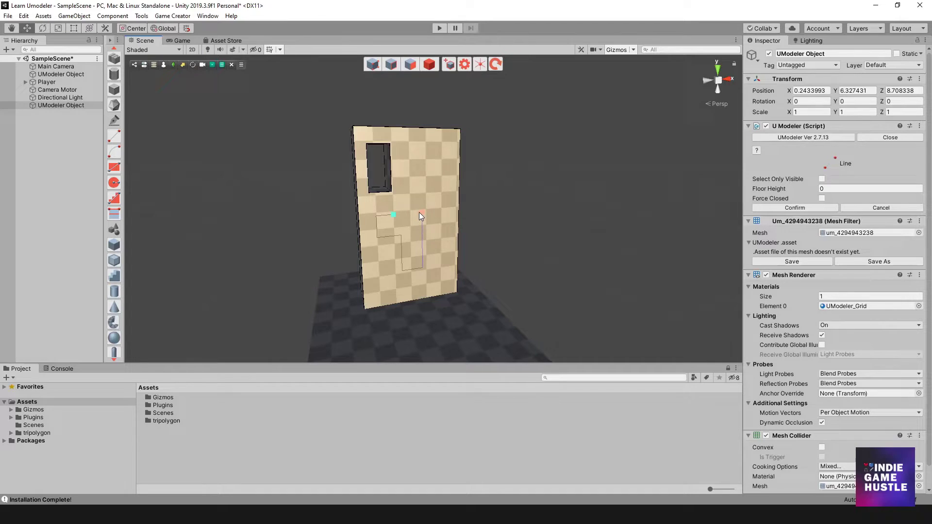
{"action": "left_click", "coordinate": [392, 214]}
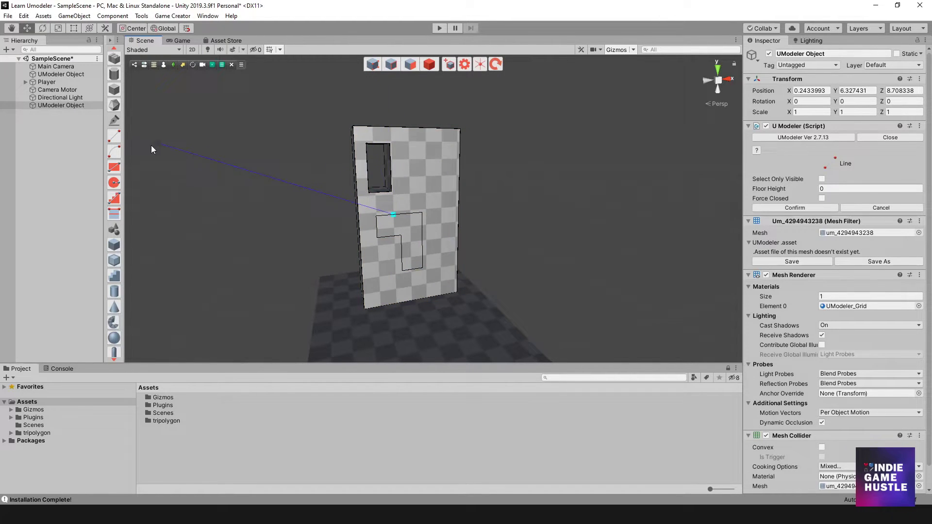
{"action": "key", "text": "Escape"}
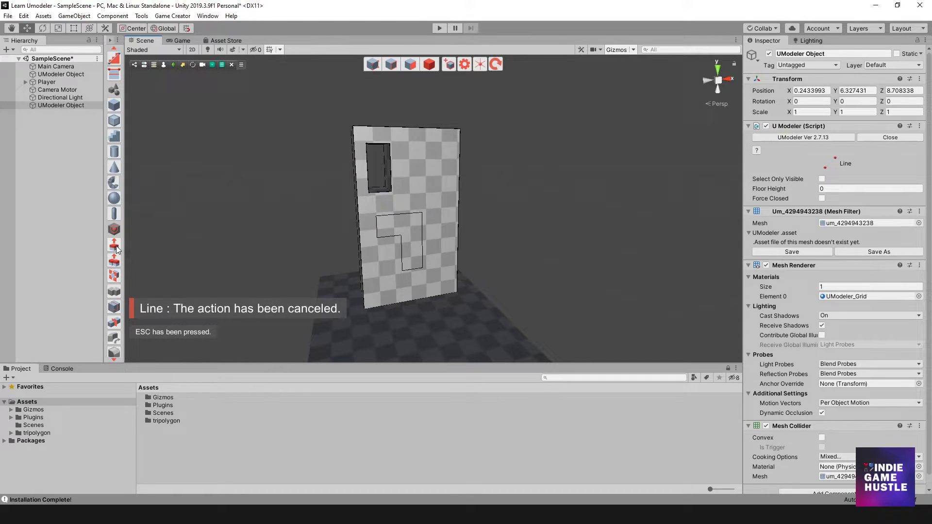
Apply Push Pull to the L-shaped polygon on the slab's front face and switch to the Polygon tool
{"action": "left_click", "coordinate": [115, 246]}
{"action": "left_click_drag", "start_coordinate": [412, 237], "coordinate": [465, 262]}
{"action": "left_click_drag", "start_coordinate": [517, 278], "coordinate": [417, 146], "text": "alt"}
{"action": "key", "text": "v"}
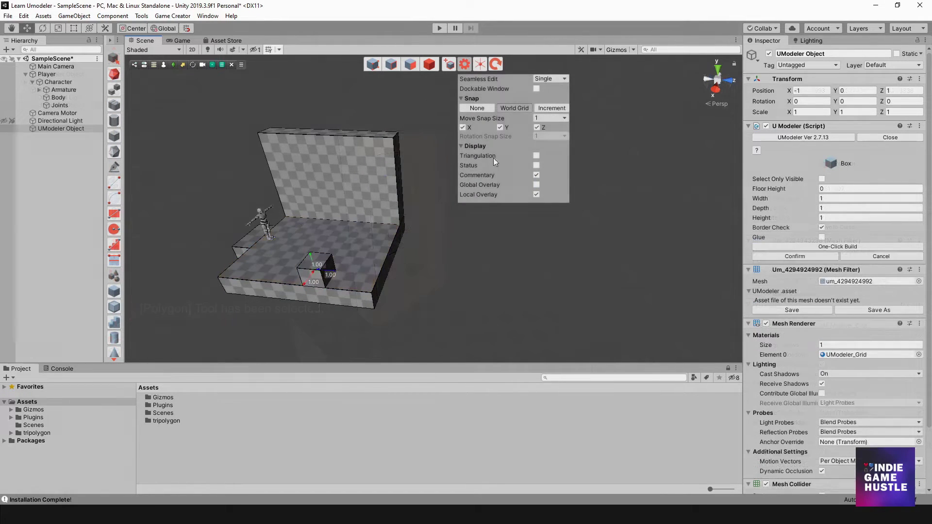
With snapping off, draw a long box about 6.8 by 0.75 beside the walled platform, a large platform beyond it, and three blocks on that
{"action": "left_click", "coordinate": [391, 226]}
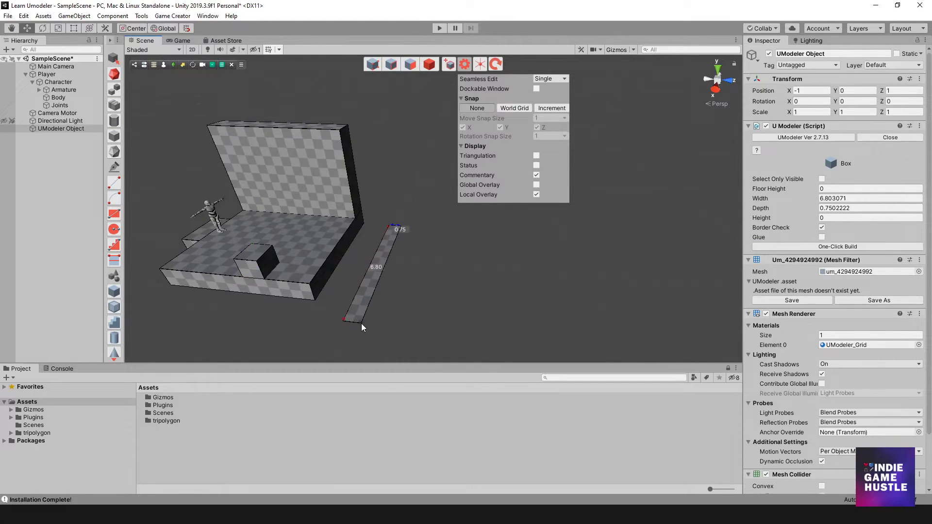
{"action": "left_click", "coordinate": [370, 296]}
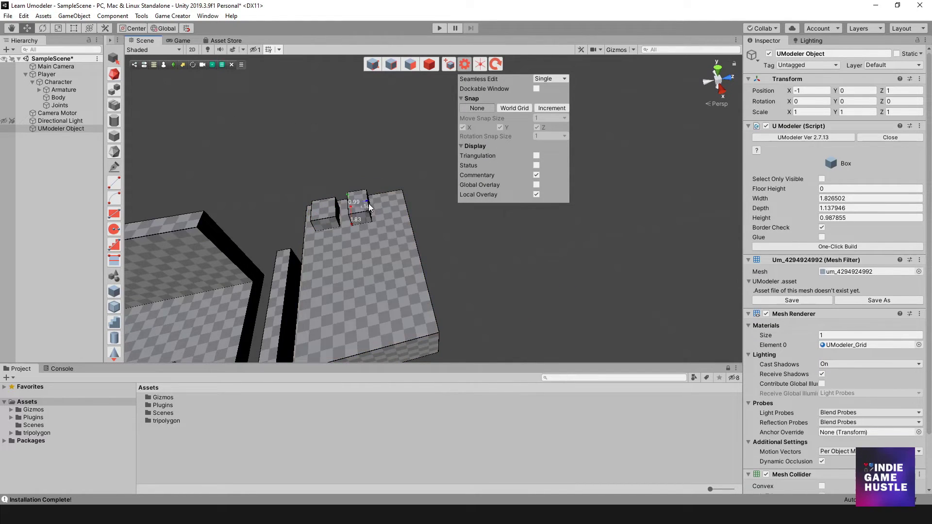
{"action": "left_click_drag", "start_coordinate": [381, 198], "coordinate": [396, 230]}
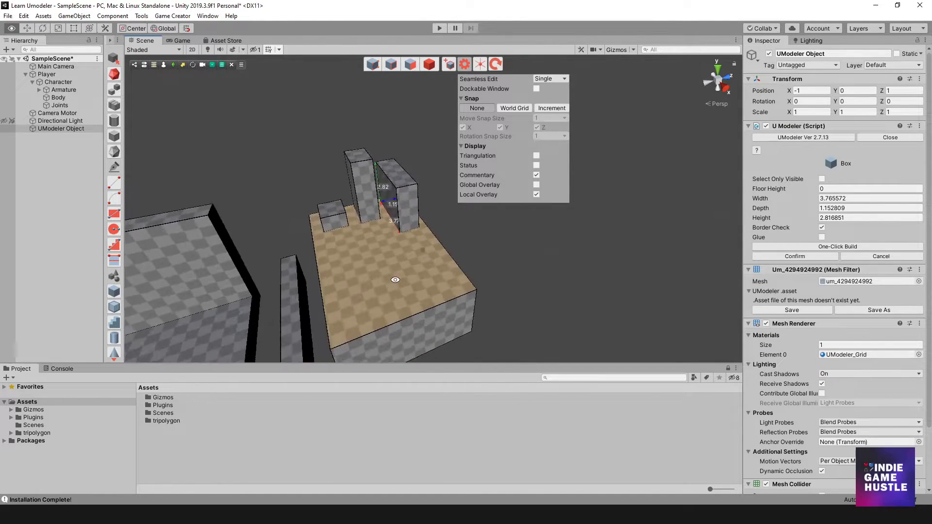
Draw a low wall about 0.4 wide, 6 deep and 1 high along the near edge of the large platform
{"action": "left_click_drag", "start_coordinate": [307, 307], "coordinate": [339, 305]}
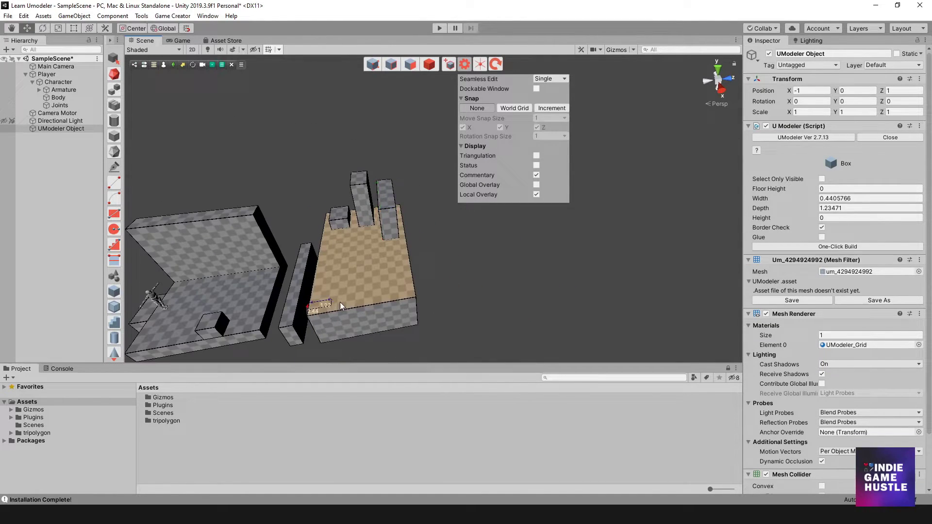
{"action": "left_click", "coordinate": [410, 282]}
{"action": "left_click_drag", "start_coordinate": [410, 282], "coordinate": [385, 283], "text": "alt"}
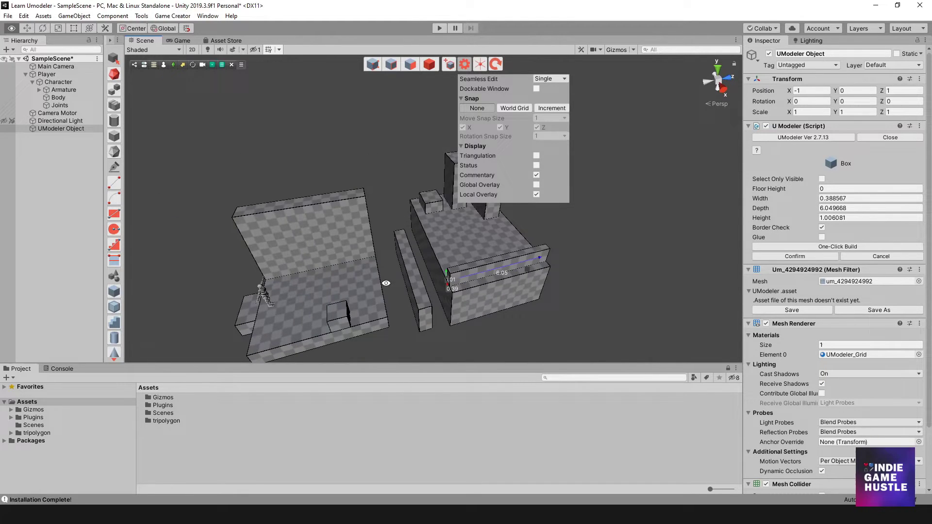
Draw an upright box at the foot of the walled platform's back wall and a long beam protruding from the wall face
{"action": "left_click_drag", "start_coordinate": [322, 282], "coordinate": [323, 285]}
{"action": "left_click", "coordinate": [326, 264]}
{"action": "left_click_drag", "start_coordinate": [340, 272], "coordinate": [383, 272], "text": "alt"}
{"action": "left_click_drag", "start_coordinate": [291, 221], "coordinate": [300, 230]}
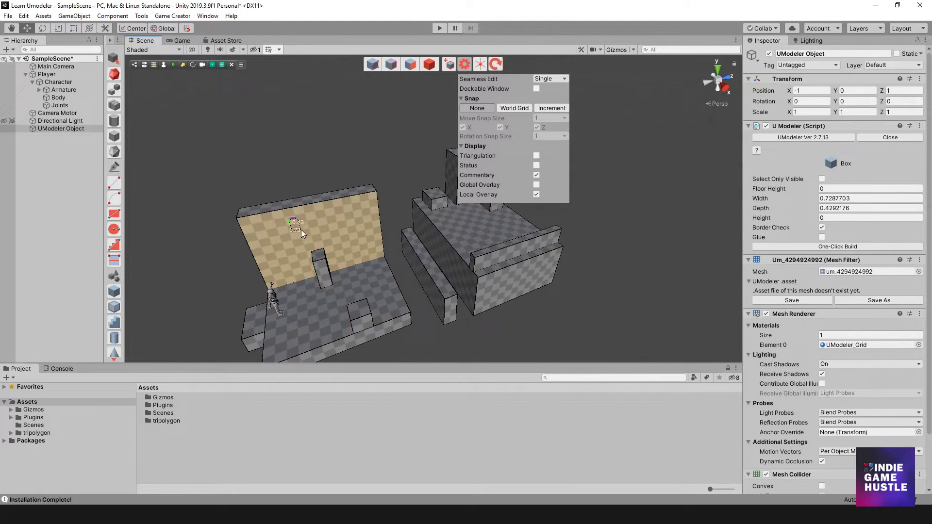
{"action": "left_click", "coordinate": [304, 290]}
Draw another small box on the floor of the walled platform near the character
{"action": "left_click_drag", "start_coordinate": [302, 339], "coordinate": [318, 343]}
{"action": "left_click", "coordinate": [321, 322]}
{"action": "mouse_move", "coordinate": [324, 311]}
{"action": "left_mouse_down", "text": "alt"}
{"action": "mouse_move", "coordinate": [383, 272]}
{"action": "mouse_move", "coordinate": [403, 287]}
{"action": "left_mouse_up", "text": "alt"}
Draw two separate boxes on the ground beyond the large platform, the farther one about 3.1 wide, 2.5 deep and 2.8 high
{"action": "mouse_move", "coordinate": [397, 271]}
{"action": "left_mouse_down"}
{"action": "mouse_move", "coordinate": [386, 296]}
{"action": "mouse_move", "coordinate": [423, 317]}
{"action": "left_mouse_up"}
{"action": "left_click", "coordinate": [423, 282]}
{"action": "left_click_drag", "start_coordinate": [464, 274], "coordinate": [471, 321]}
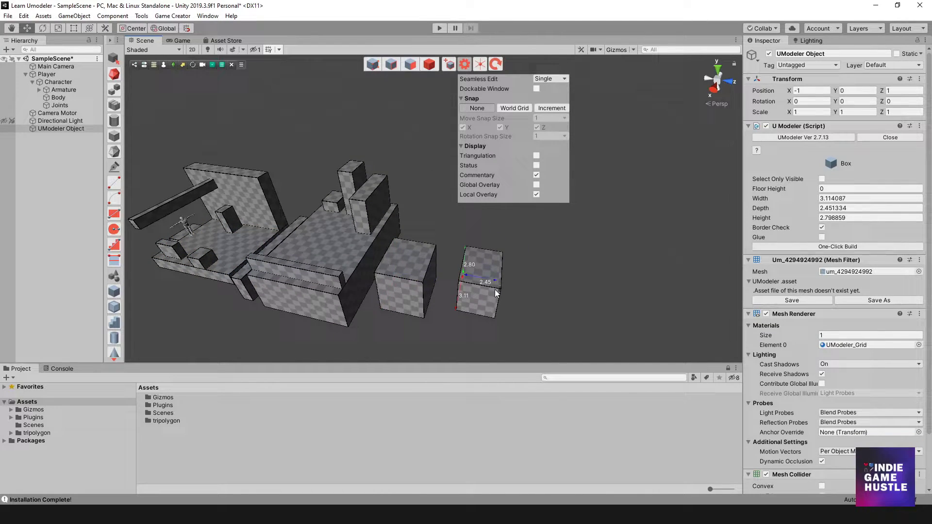
{"action": "left_click", "coordinate": [495, 292]}
{"action": "left_click_drag", "start_coordinate": [494, 291], "coordinate": [342, 335], "text": "alt"}
With Border Check off, draw two boxes extending the row, about 2.5 wide, 5.3 deep, 4.2 high and about 2 wide, 3.5 deep, 5 high
{"action": "left_click_drag", "start_coordinate": [341, 330], "coordinate": [391, 348]}
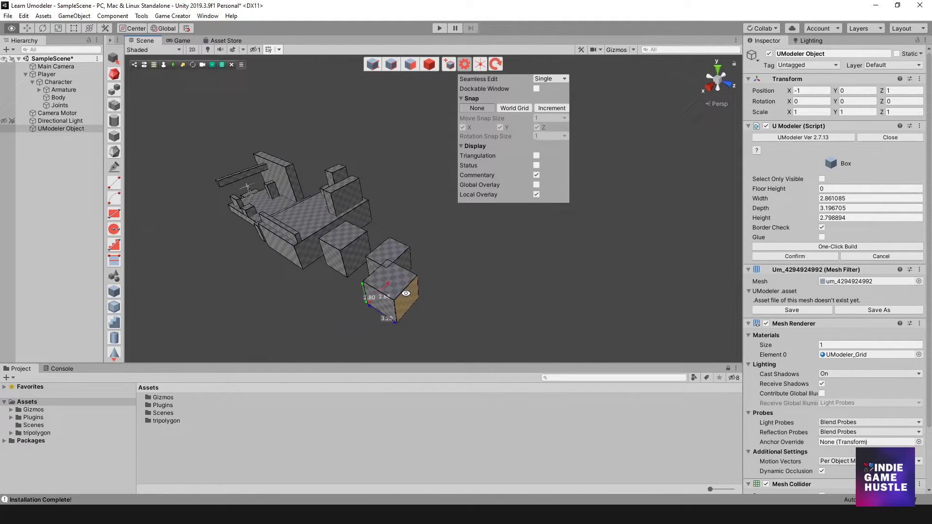
{"action": "key", "text": "ctrl+z"}
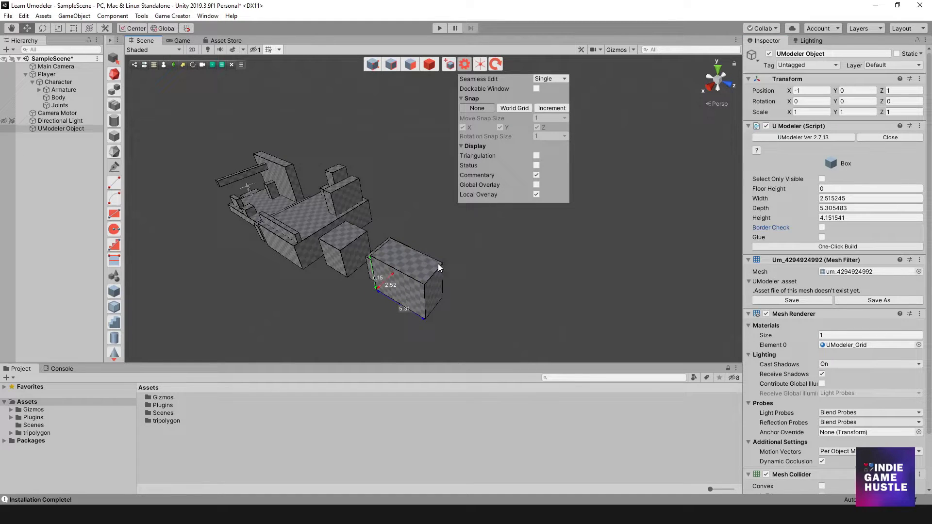
{"action": "left_click_drag", "start_coordinate": [373, 320], "coordinate": [422, 322]}
{"action": "left_click", "coordinate": [412, 295]}
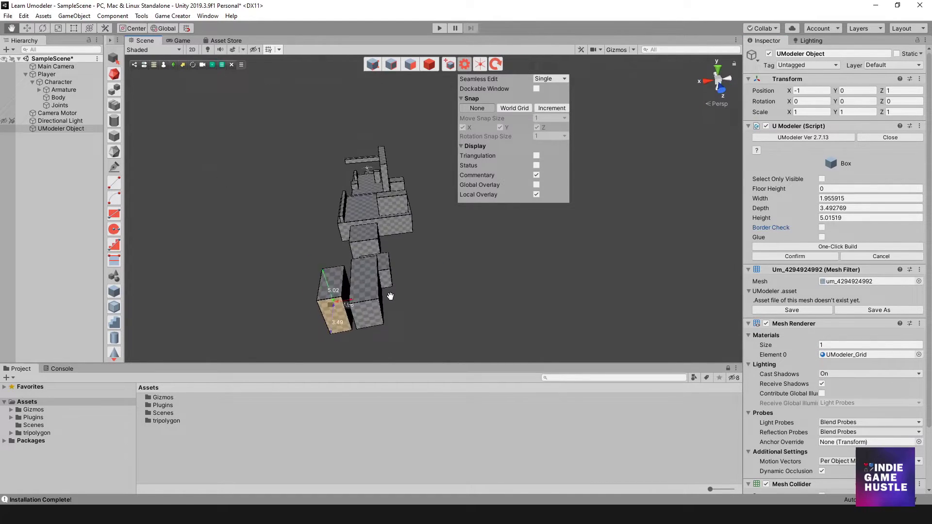
{"action": "left_click_drag", "start_coordinate": [390, 296], "coordinate": [455, 275], "text": "alt"}
Close the UModeler settings and test the level by moving the character in Play mode, stopping the game at the end
{"action": "left_click", "coordinate": [464, 66]}
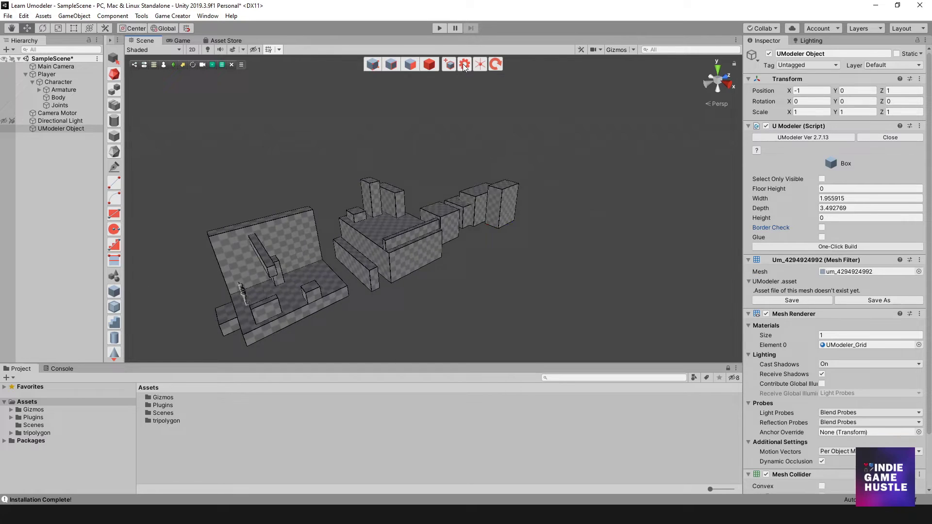
{"action": "left_click_drag", "start_coordinate": [476, 121], "coordinate": [421, 243], "text": "alt"}
{"action": "left_click", "coordinate": [439, 29]}
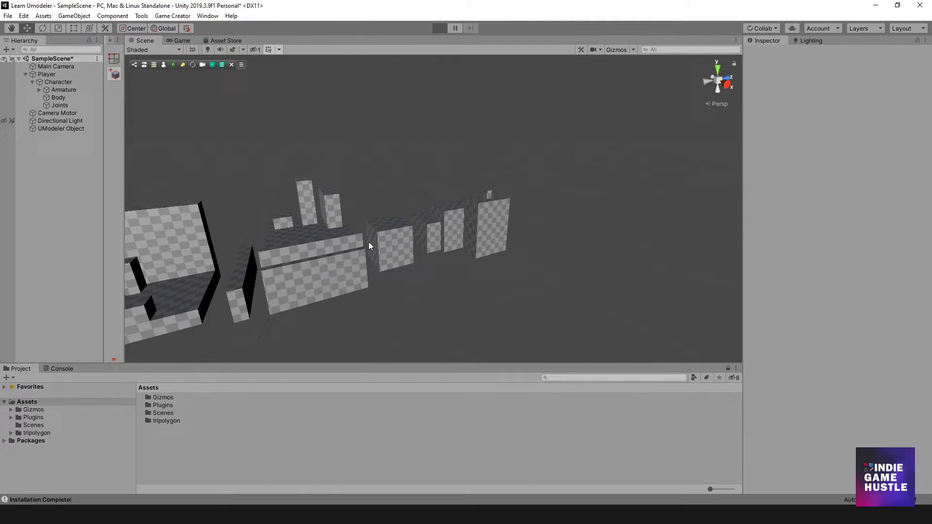
{"action": "key", "text": "w"}
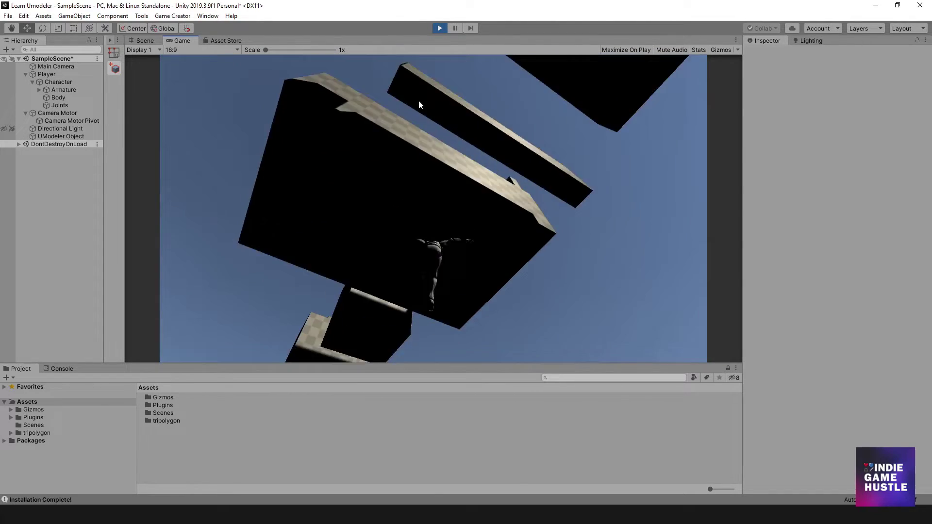
{"action": "left_click", "coordinate": [439, 29]}
Play-test the level again by jumping the character along the platforms and the outlying row of boxes, and stop the game
{"action": "left_click", "coordinate": [295, 240]}
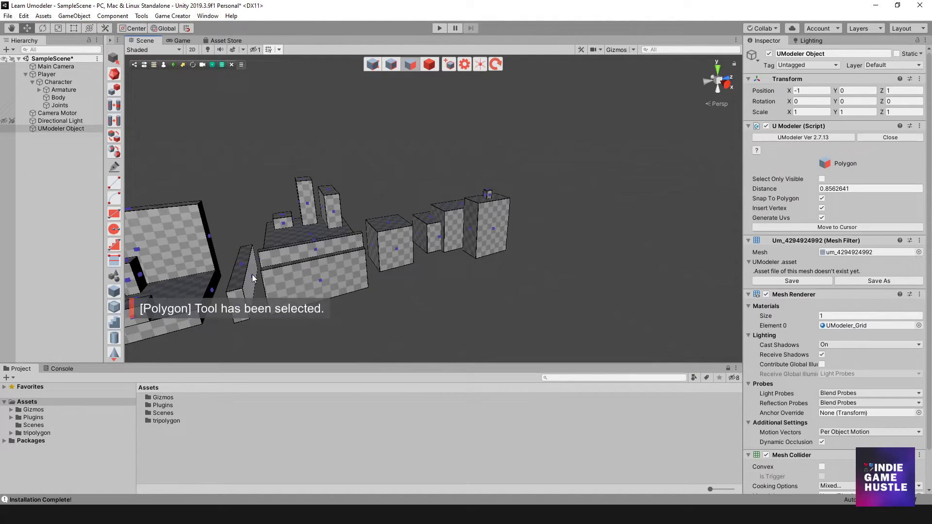
{"action": "left_click_drag", "start_coordinate": [271, 268], "coordinate": [298, 266], "text": "alt"}
{"action": "left_click", "coordinate": [297, 272]}
{"action": "left_click", "coordinate": [440, 28]}
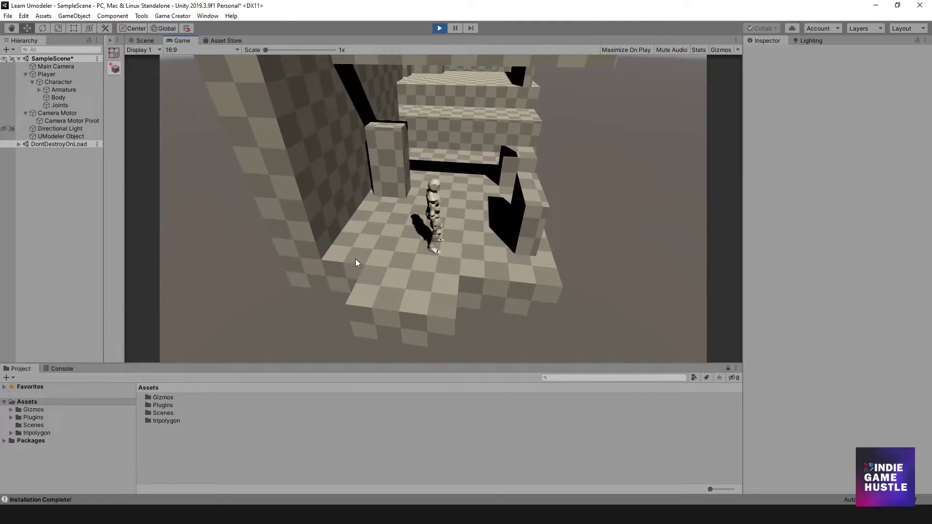
{"action": "key", "text": "w"}
{"action": "key", "text": "space"}
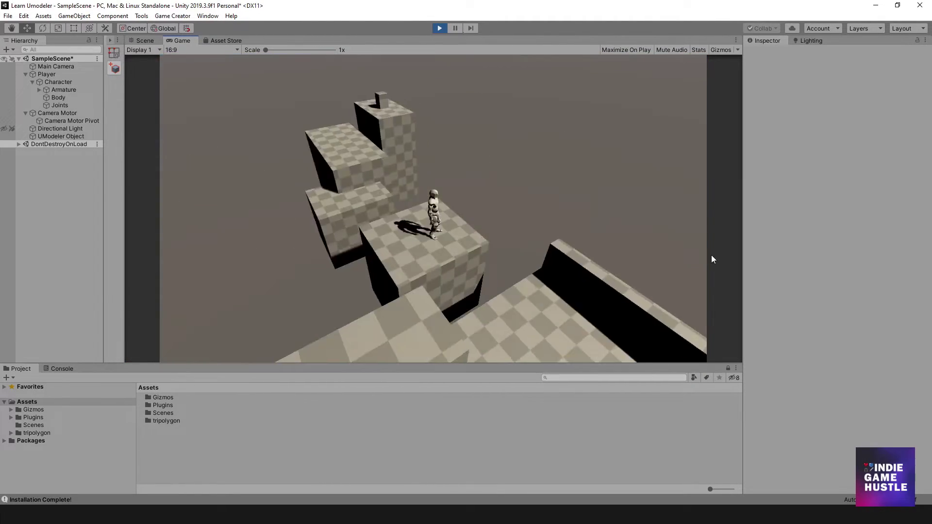
{"action": "key", "text": "space"}
{"action": "key", "text": "w"}
{"action": "key", "text": "space"}
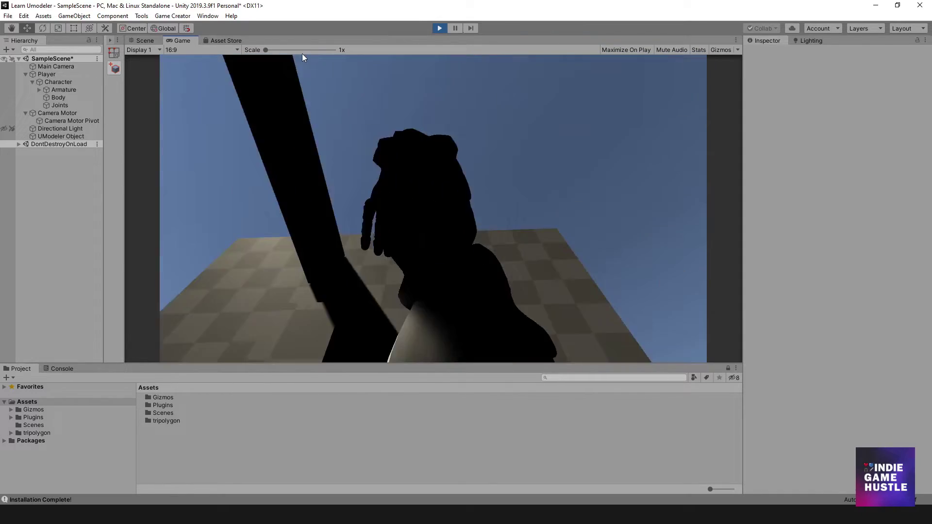
{"action": "key", "text": "ctrl+p"}
Draw three separate window-sized rectangles on the tall wall behind the character with the Rectangle tool
{"action": "scroll", "coordinate": [459, 161], "scroll_direction": "down", "scroll_amount": 8}
{"action": "left_click_drag", "start_coordinate": [371, 238], "coordinate": [367, 250], "text": "alt"}
{"action": "left_click", "coordinate": [373, 250]}
{"action": "key", "text": "Escape"}
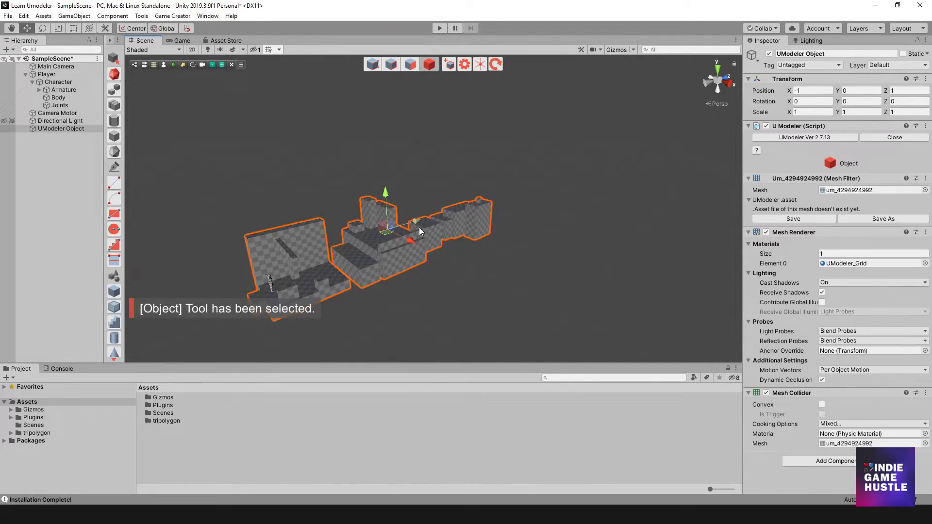
{"action": "key", "text": "f"}
{"action": "scroll", "coordinate": [450, 232], "scroll_direction": "up", "scroll_amount": 8}
{"action": "left_click_drag", "start_coordinate": [451, 234], "coordinate": [416, 210], "text": "alt"}
{"action": "scroll", "coordinate": [416, 210], "scroll_direction": "up", "scroll_amount": 4}
{"action": "left_click", "coordinate": [114, 214]}
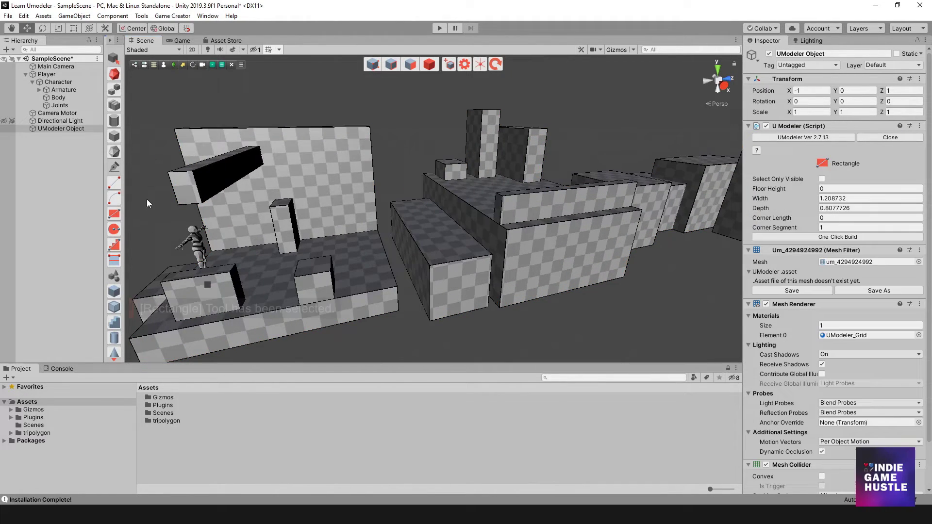
{"action": "left_click_drag", "start_coordinate": [319, 171], "coordinate": [360, 208]}
{"action": "mouse_move", "coordinate": [238, 202]}
{"action": "left_mouse_down"}
{"action": "mouse_move", "coordinate": [266, 233]}
{"action": "mouse_move", "coordinate": [255, 192]}
{"action": "left_mouse_up"}
Push the three wall rectangles through the wall with Push Pull to cut window openings
{"action": "left_click", "coordinate": [115, 308]}
{"action": "left_click_drag", "start_coordinate": [309, 161], "coordinate": [313, 148]}
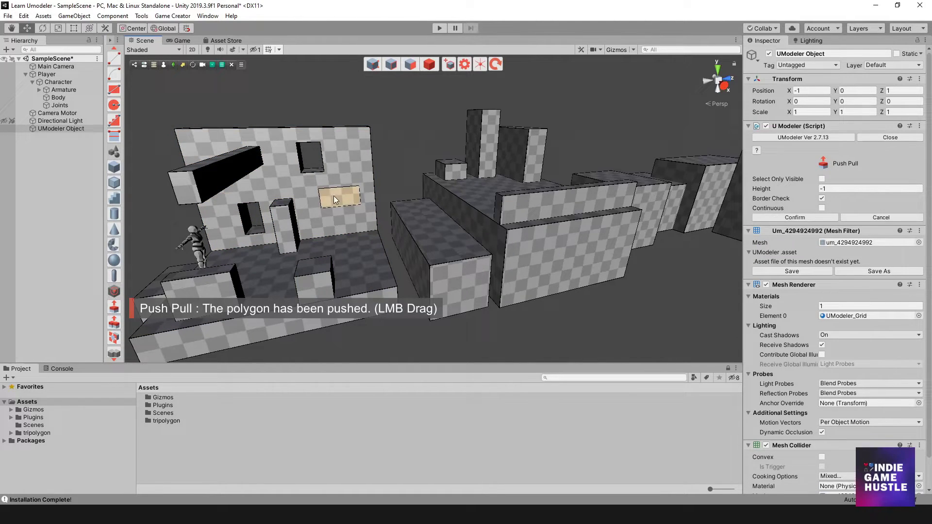
{"action": "scroll", "coordinate": [113, 121], "scroll_direction": "up", "scroll_amount": 2}
Draw a bent strip of constant width on the large platform's front face and reshape it with Push Pull
{"action": "left_click", "coordinate": [113, 121]}
{"action": "left_click_drag", "start_coordinate": [390, 191], "coordinate": [391, 214], "text": "alt"}
{"action": "left_click", "coordinate": [390, 214]}
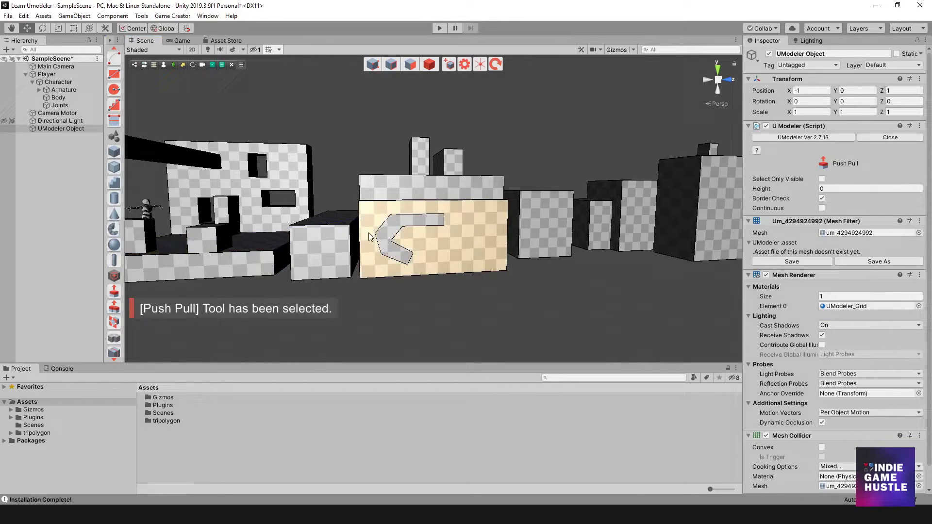
{"action": "left_click_drag", "start_coordinate": [405, 270], "coordinate": [383, 235]}
{"action": "scroll", "coordinate": [395, 281], "scroll_direction": "up", "scroll_amount": 5}
{"action": "key", "text": "Escape"}
{"action": "key", "text": "Escape"}
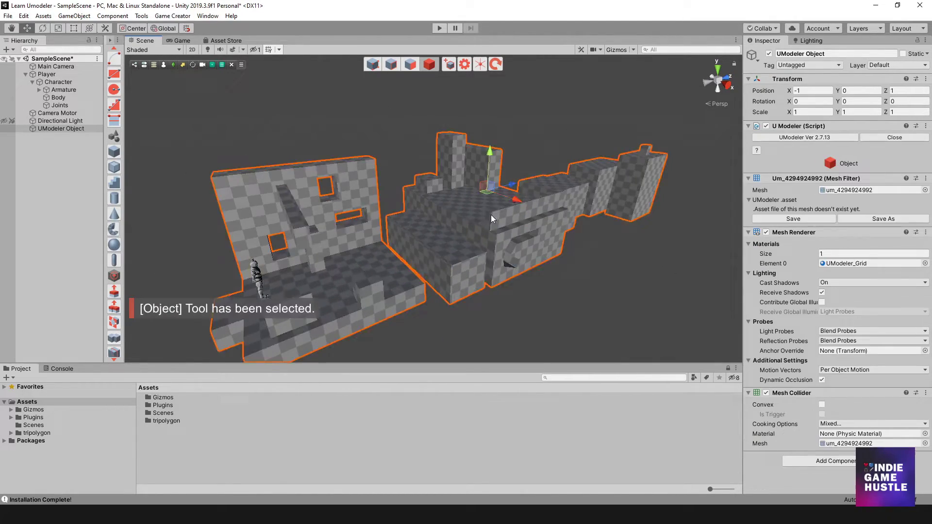
Draw a large floor slab beneath the level as a new child object, about 16.8 wide, 49.5 deep and 0.4 high
{"action": "left_click_drag", "start_coordinate": [490, 214], "coordinate": [437, 239], "text": "alt"}
{"action": "left_click_drag", "start_coordinate": [492, 273], "coordinate": [509, 291], "text": "alt"}
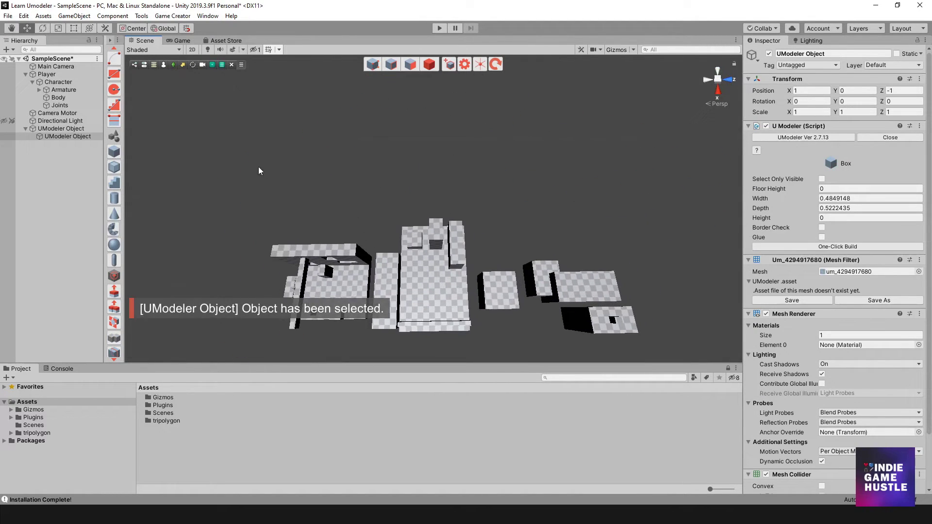
{"action": "mouse_move", "coordinate": [259, 168]}
{"action": "left_mouse_down"}
{"action": "mouse_move", "coordinate": [723, 297]}
{"action": "mouse_move", "coordinate": [729, 312]}
{"action": "left_mouse_up"}
{"action": "left_click_drag", "start_coordinate": [585, 342], "coordinate": [584, 300], "text": "alt"}
{"action": "left_click", "coordinate": [590, 326]}
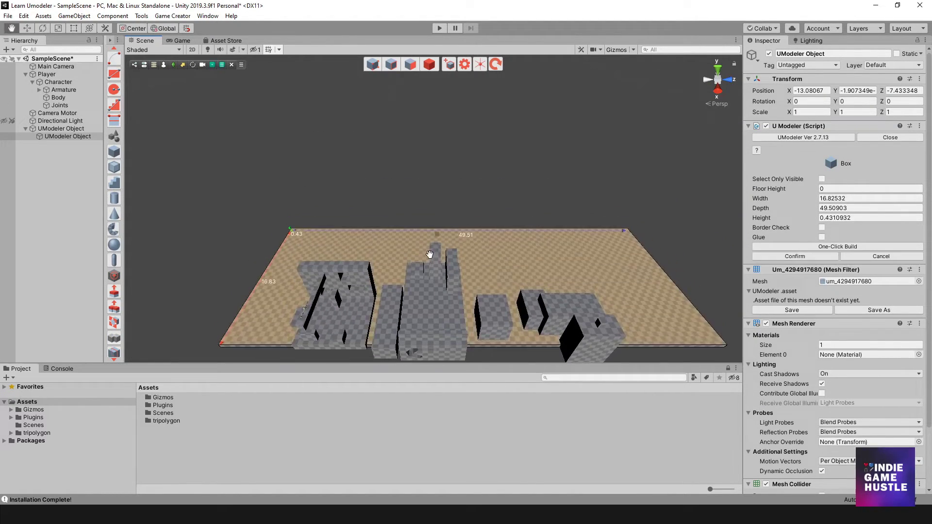
Draw background boxes on the floor slab, including a wall about 3.1 wide, 19.9 deep, 11.2 high and a box about 3.3 by 4.2, 6.8 high
{"action": "mouse_move", "coordinate": [296, 239]}
{"action": "left_mouse_down"}
{"action": "mouse_move", "coordinate": [343, 271]}
{"action": "mouse_move", "coordinate": [393, 265]}
{"action": "left_mouse_up"}
{"action": "left_click", "coordinate": [340, 196]}
{"action": "left_click", "coordinate": [395, 239]}
{"action": "left_click", "coordinate": [415, 246]}
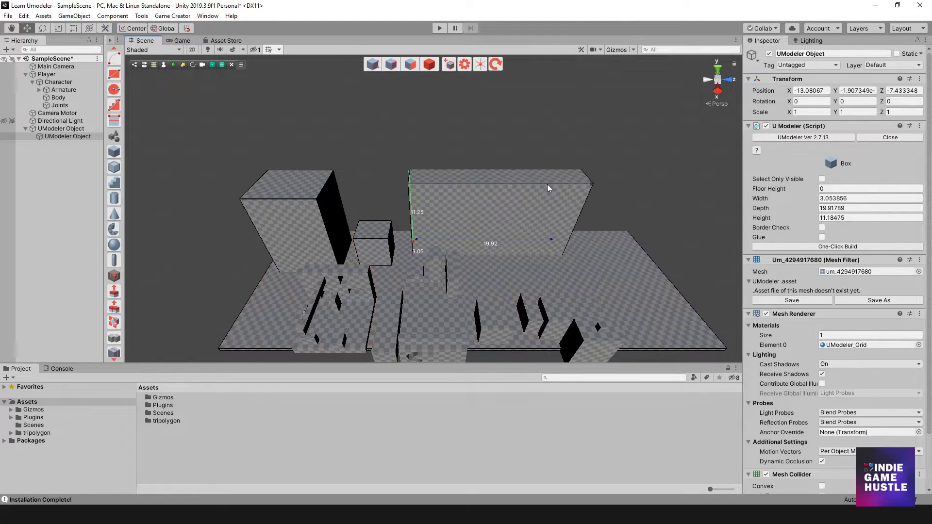
{"action": "left_click_drag", "start_coordinate": [571, 271], "coordinate": [605, 300]}
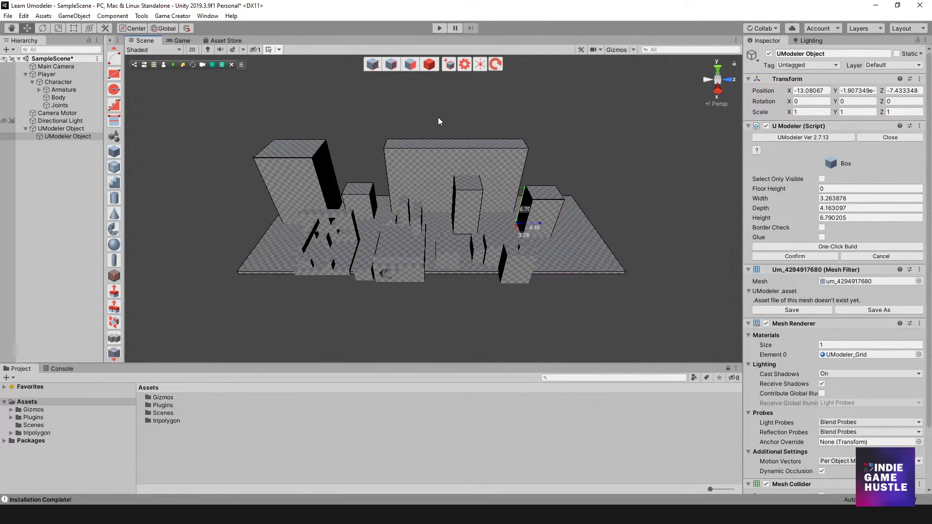
{"action": "left_click", "coordinate": [311, 248]}
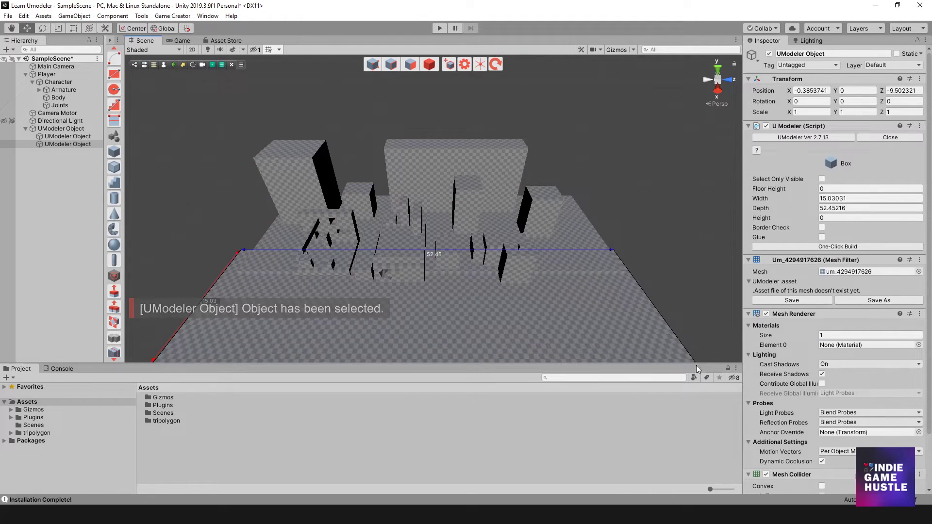
{"action": "left_click_drag", "start_coordinate": [696, 365], "coordinate": [702, 355]}
{"action": "key", "text": "ctrl+z"}
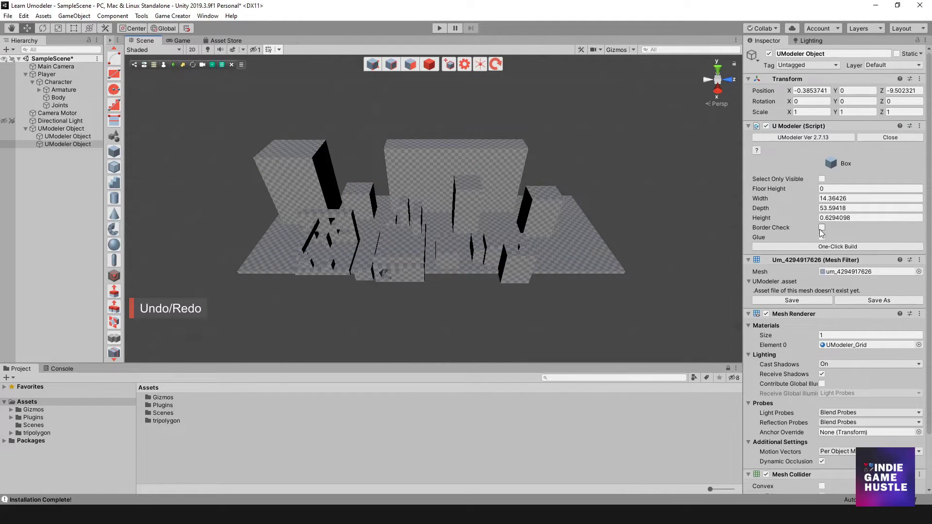
Draw a second wide floor slab in front of the existing level in the new child object
{"action": "left_click_drag", "start_coordinate": [305, 323], "coordinate": [703, 348]}
{"action": "left_click", "coordinate": [700, 349]}
{"action": "mouse_move", "coordinate": [524, 310]}
{"action": "left_mouse_down", "text": "alt"}
{"action": "mouse_move", "coordinate": [321, 208]}
{"action": "mouse_move", "coordinate": [628, 283]}
{"action": "mouse_move", "coordinate": [519, 316]}
{"action": "left_mouse_up", "text": "alt"}
With Border Check on, draw several tall boxes along the new slab, including a narrow one about 1.2 wide and 3 deep
{"action": "left_click_drag", "start_coordinate": [301, 333], "coordinate": [526, 312]}
{"action": "left_click", "coordinate": [346, 277]}
{"action": "left_click", "coordinate": [454, 205]}
{"action": "left_click", "coordinate": [525, 244]}
{"action": "left_click_drag", "start_coordinate": [580, 272], "coordinate": [436, 309], "text": "alt"}
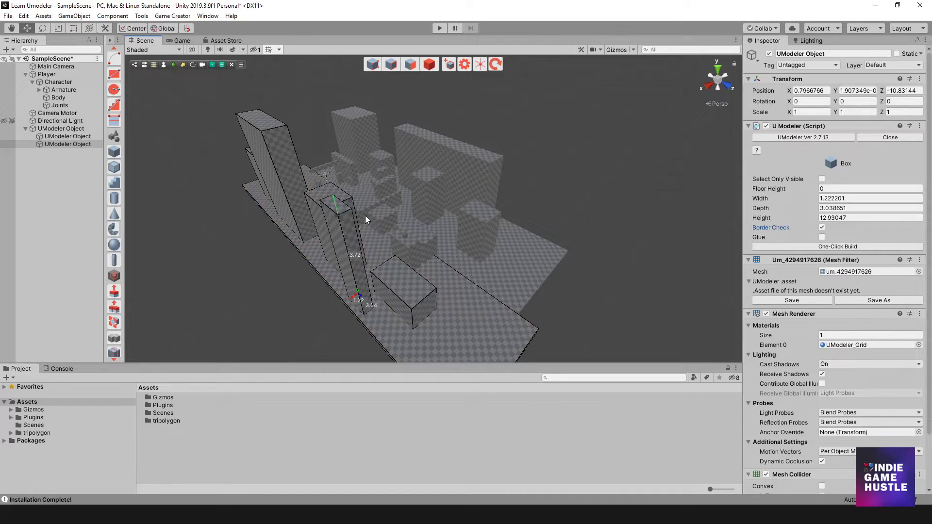
Draw three more boxes on the remaining free area at the end of the new slab
{"action": "left_click_drag", "start_coordinate": [402, 341], "coordinate": [511, 339]}
{"action": "left_click", "coordinate": [428, 295]}
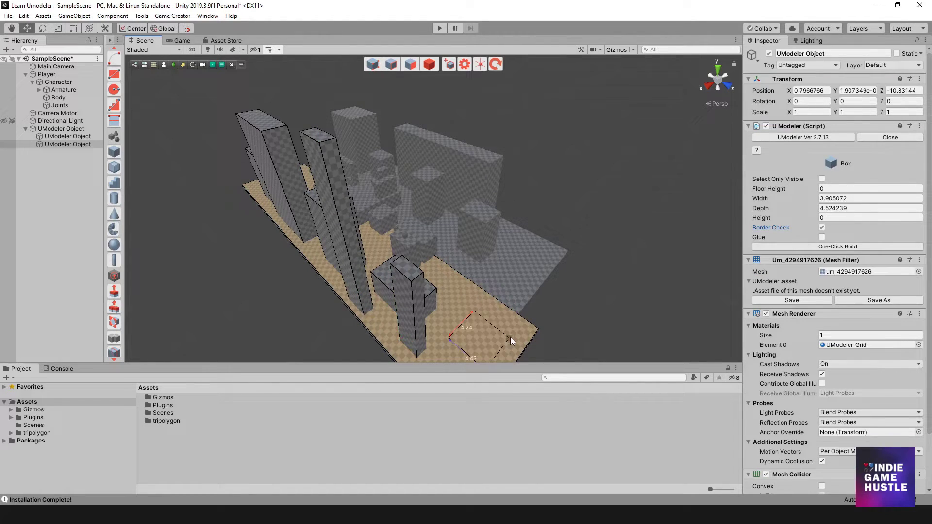
{"action": "left_click", "coordinate": [519, 272]}
{"action": "left_click_drag", "start_coordinate": [534, 278], "coordinate": [389, 291], "text": "alt"}
{"action": "left_click_drag", "start_coordinate": [381, 283], "coordinate": [439, 326]}
{"action": "left_click", "coordinate": [435, 243]}
{"action": "left_click_drag", "start_coordinate": [434, 244], "coordinate": [339, 252], "text": "alt"}
Play-test the enlarged level, jumping the character out to the farthest box and back to the open floor by the windowed wall
{"action": "left_click", "coordinate": [440, 28]}
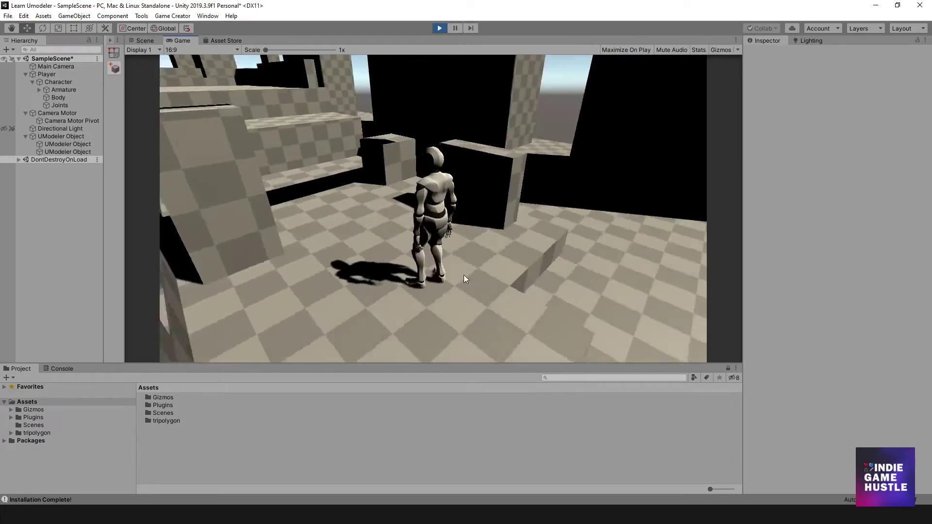
{"action": "scroll", "coordinate": [419, 288], "scroll_direction": "down", "scroll_amount": 5}
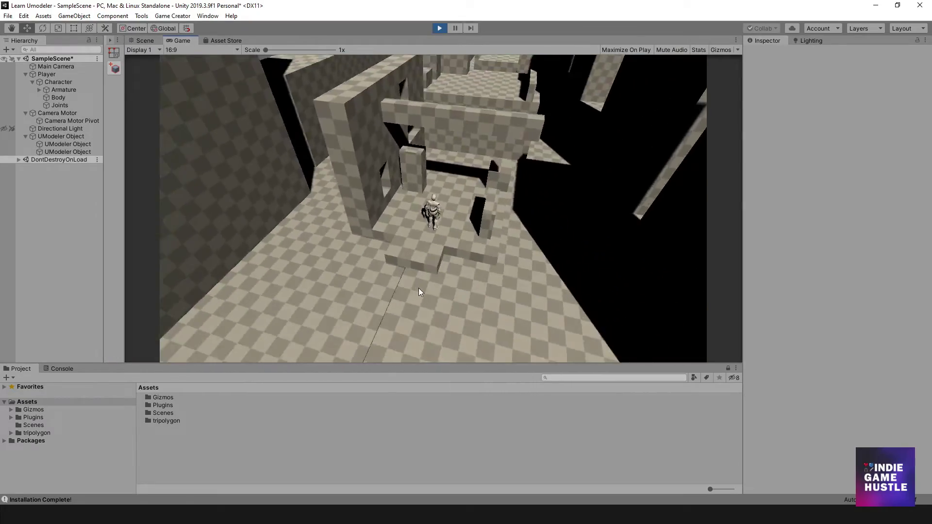
{"action": "scroll", "coordinate": [417, 286], "scroll_direction": "up", "scroll_amount": 5}
{"action": "key", "text": "w"}
{"action": "key", "text": "w"}
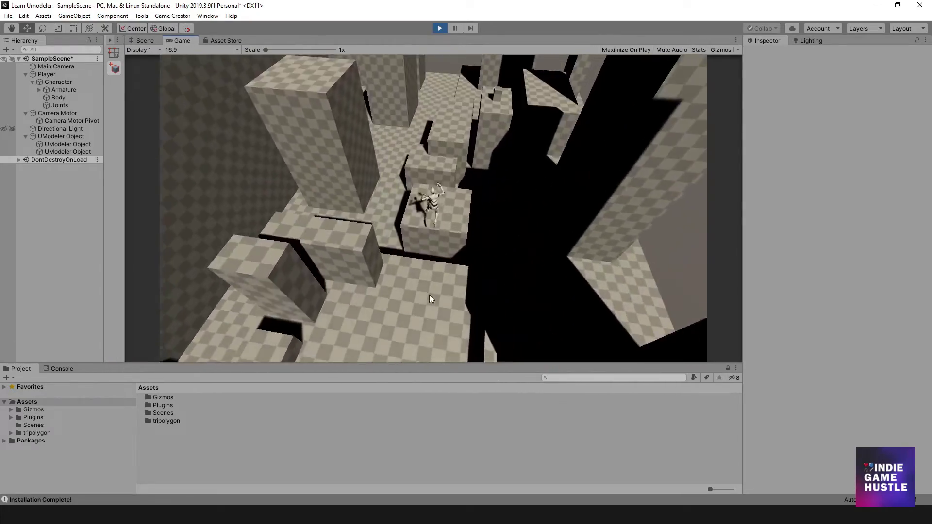
{"action": "key", "text": "space"}
{"action": "key", "text": "w"}
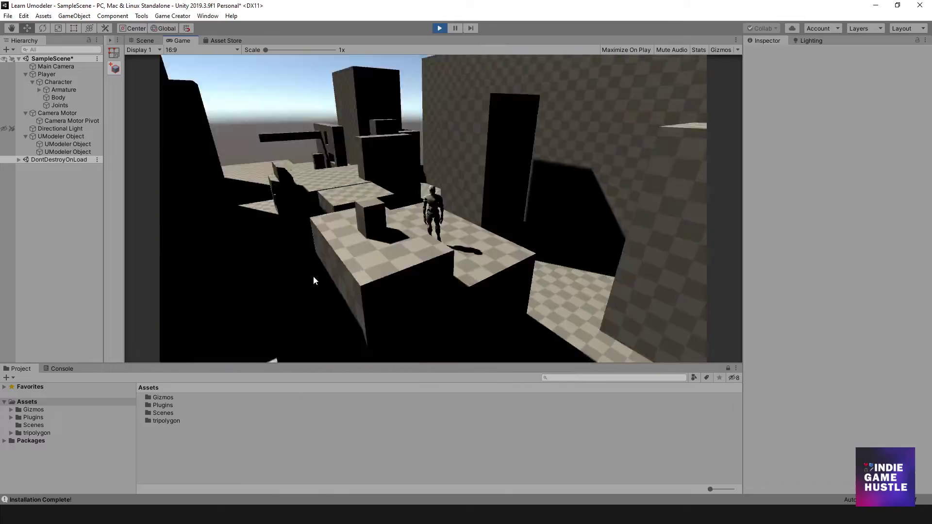
{"action": "key", "text": "space"}
{"action": "key", "text": "w"}
{"action": "key", "text": "space"}
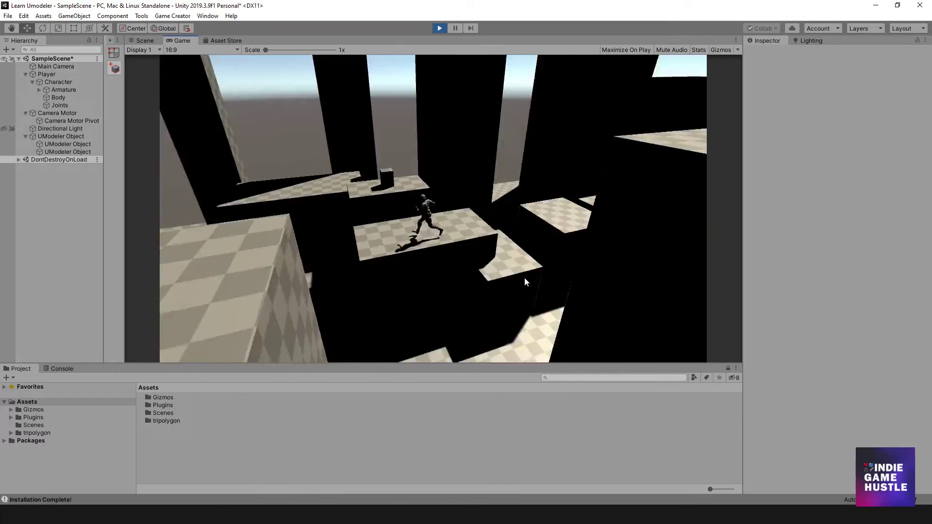
{"action": "key", "text": "space"}
{"action": "key", "text": "w"}
{"action": "key", "text": "space"}
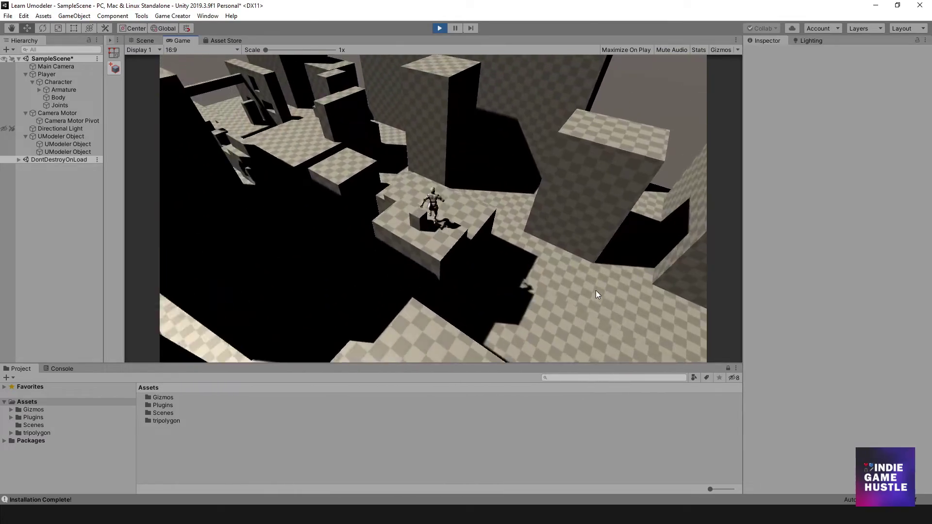
{"action": "key", "text": "space"}
{"action": "key", "text": "w"}
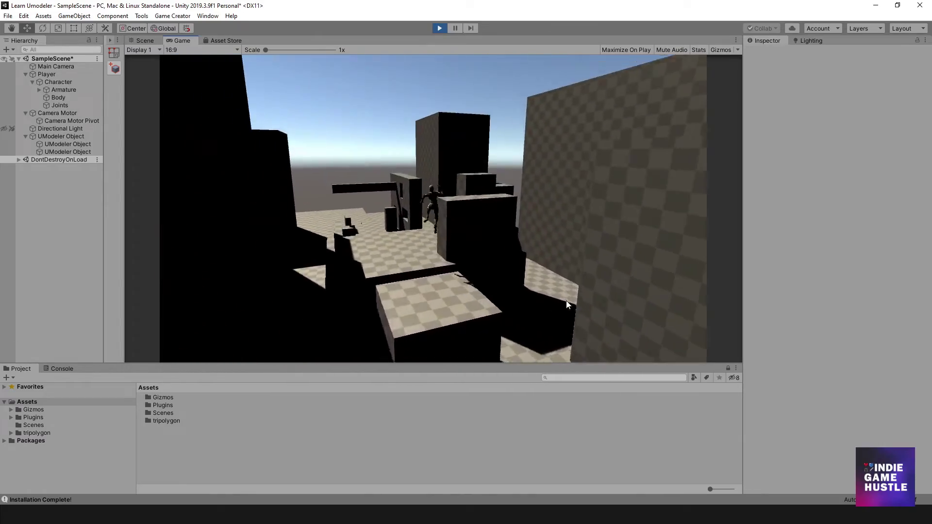
{"action": "key", "text": "space"}
{"action": "key", "text": "s"}
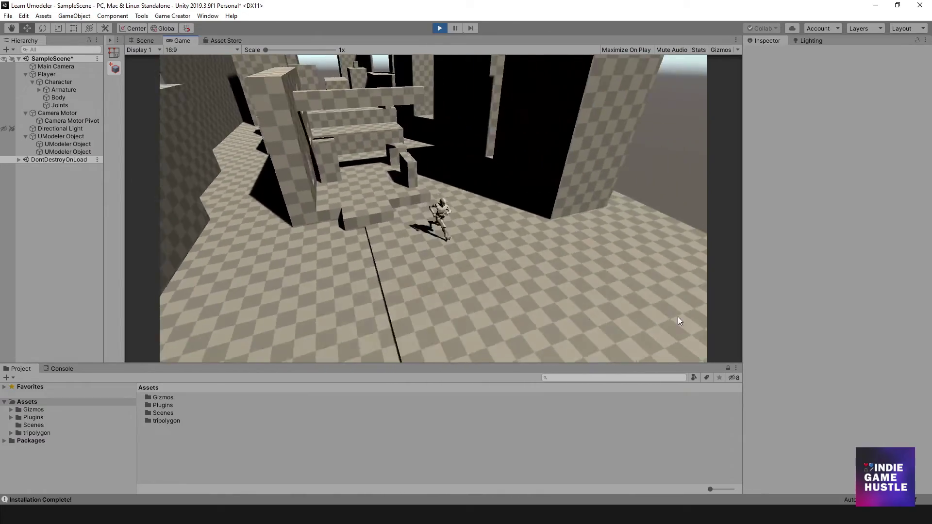
Jump the character from the open floor up over the large platform and along the row of boxes once more
{"action": "key", "text": "w"}
{"action": "key", "text": "space"}
{"action": "key", "text": "w"}
{"action": "key", "text": "space"}
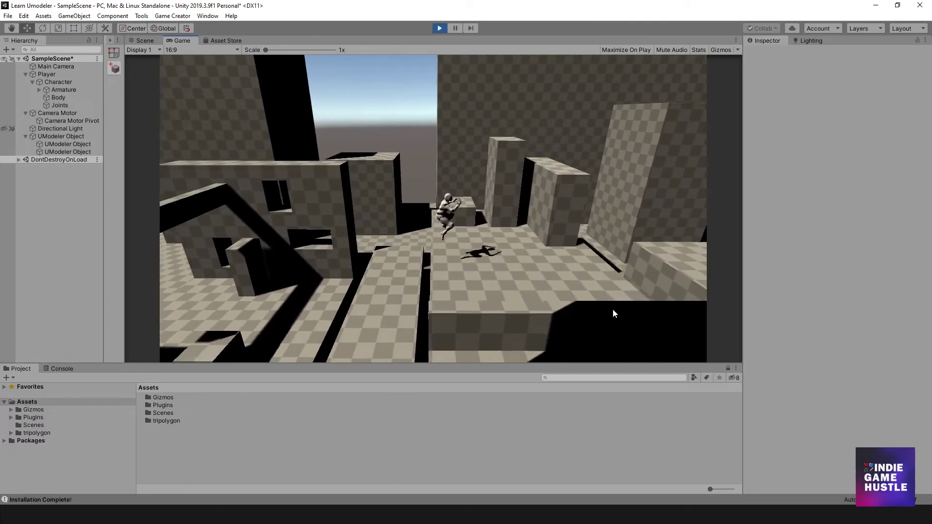
{"action": "key", "text": "space"}
{"action": "key", "text": "w"}
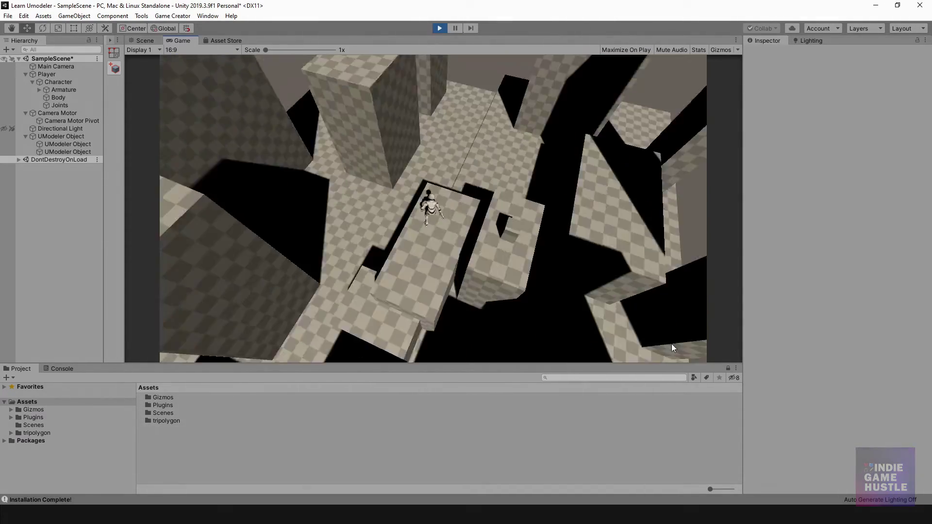